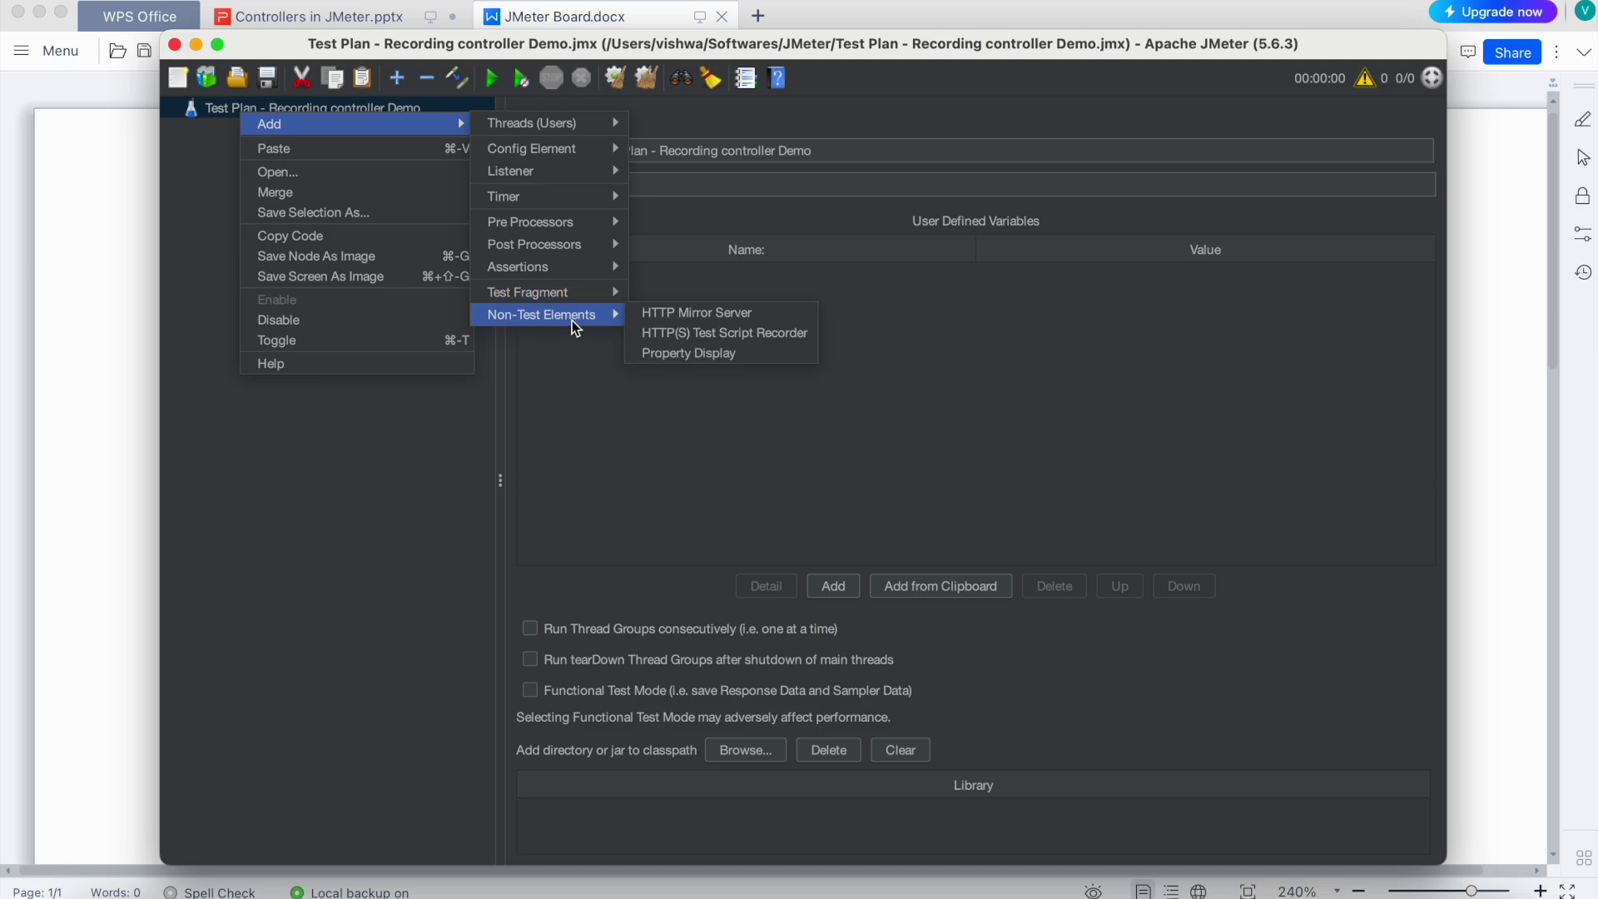
Add a Thread Group to the test plan
left_click(723, 332)
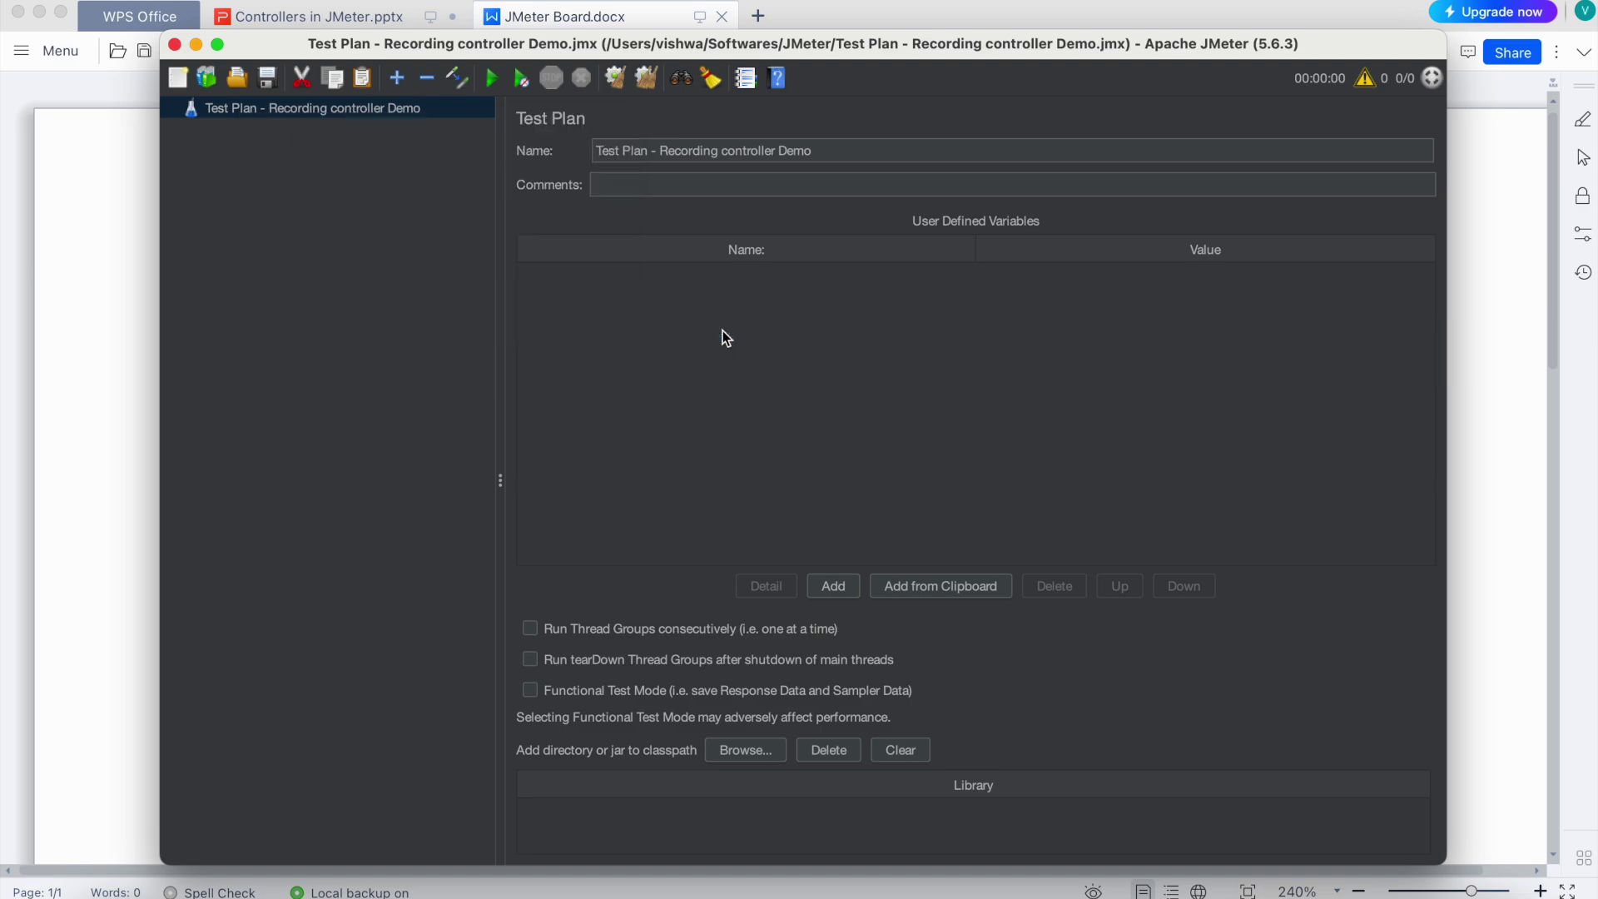
right_click(291, 110)
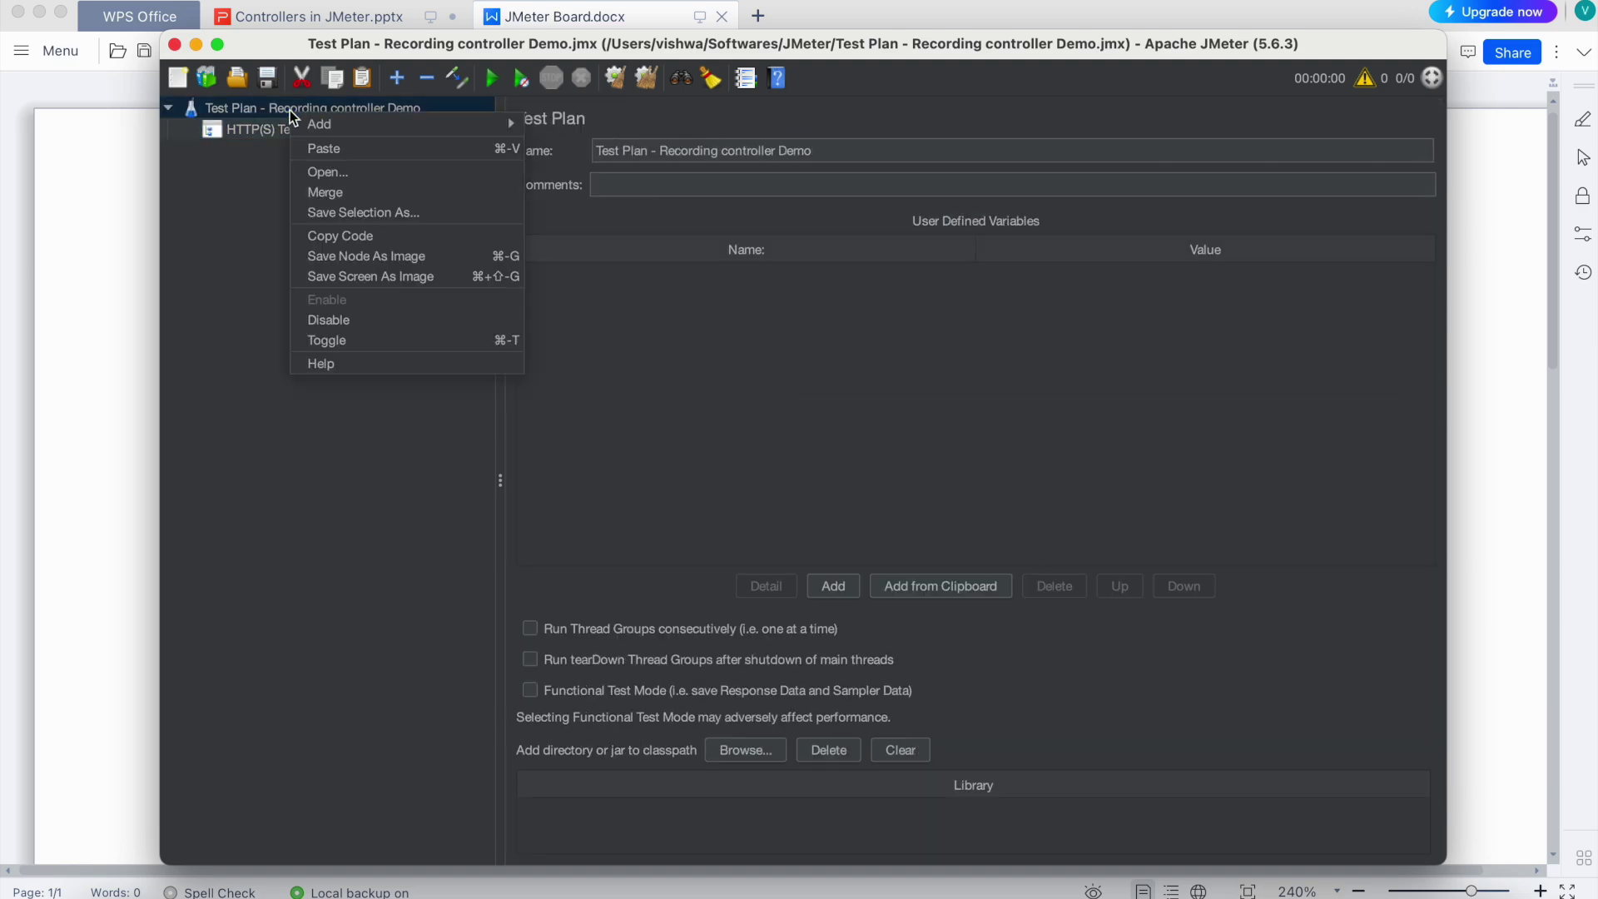
mouse_move(371, 123)
mouse_move(558, 124)
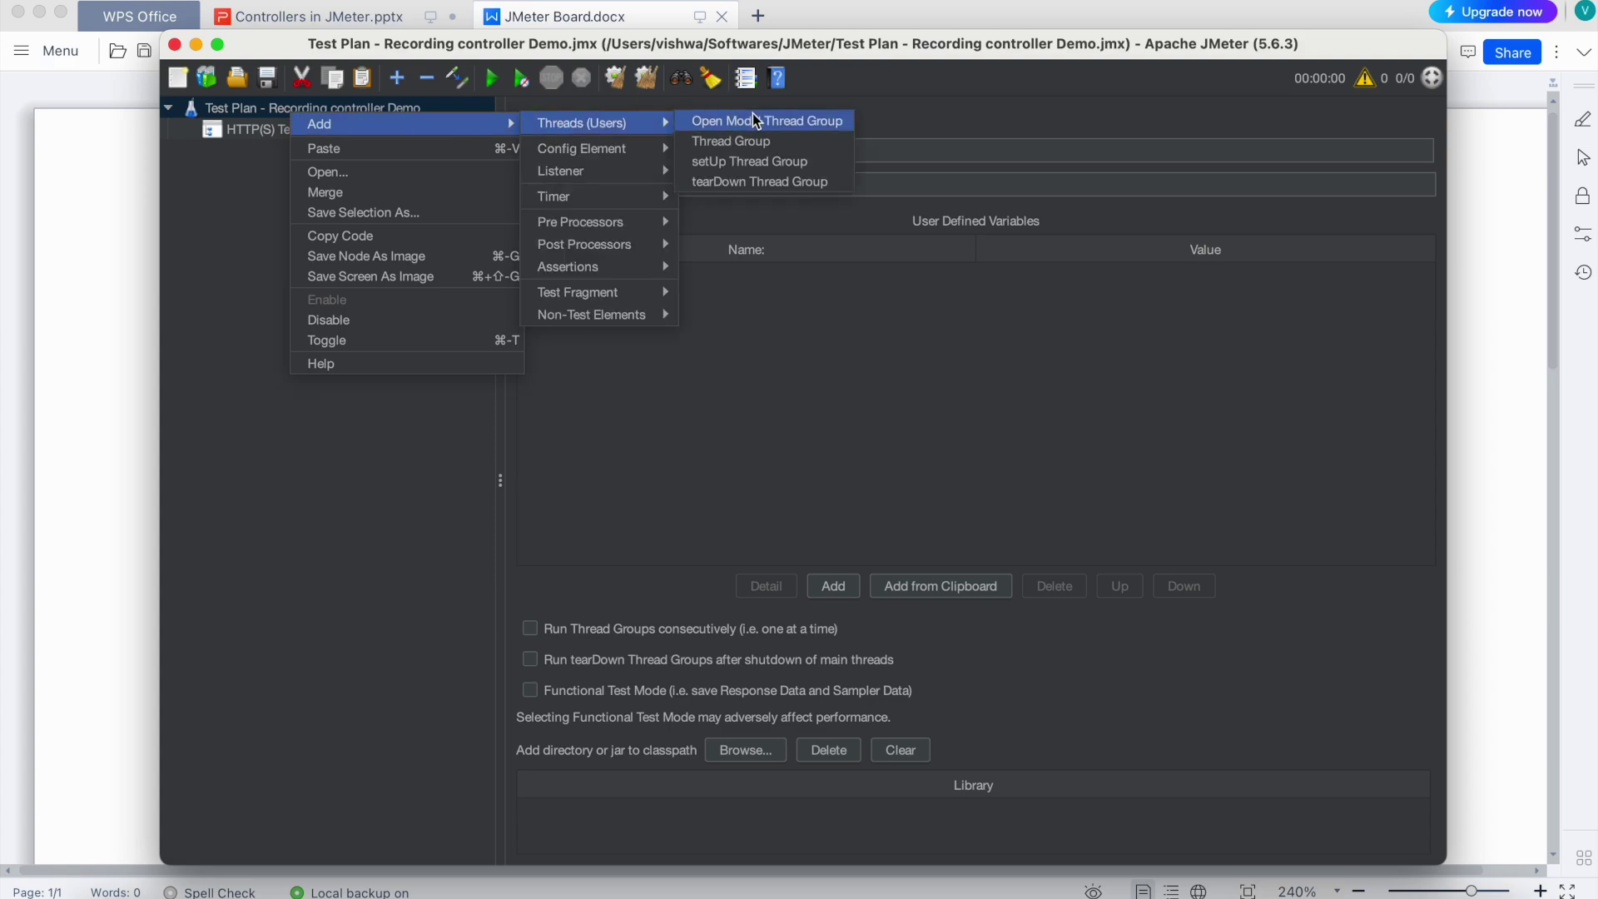
left_click(765, 145)
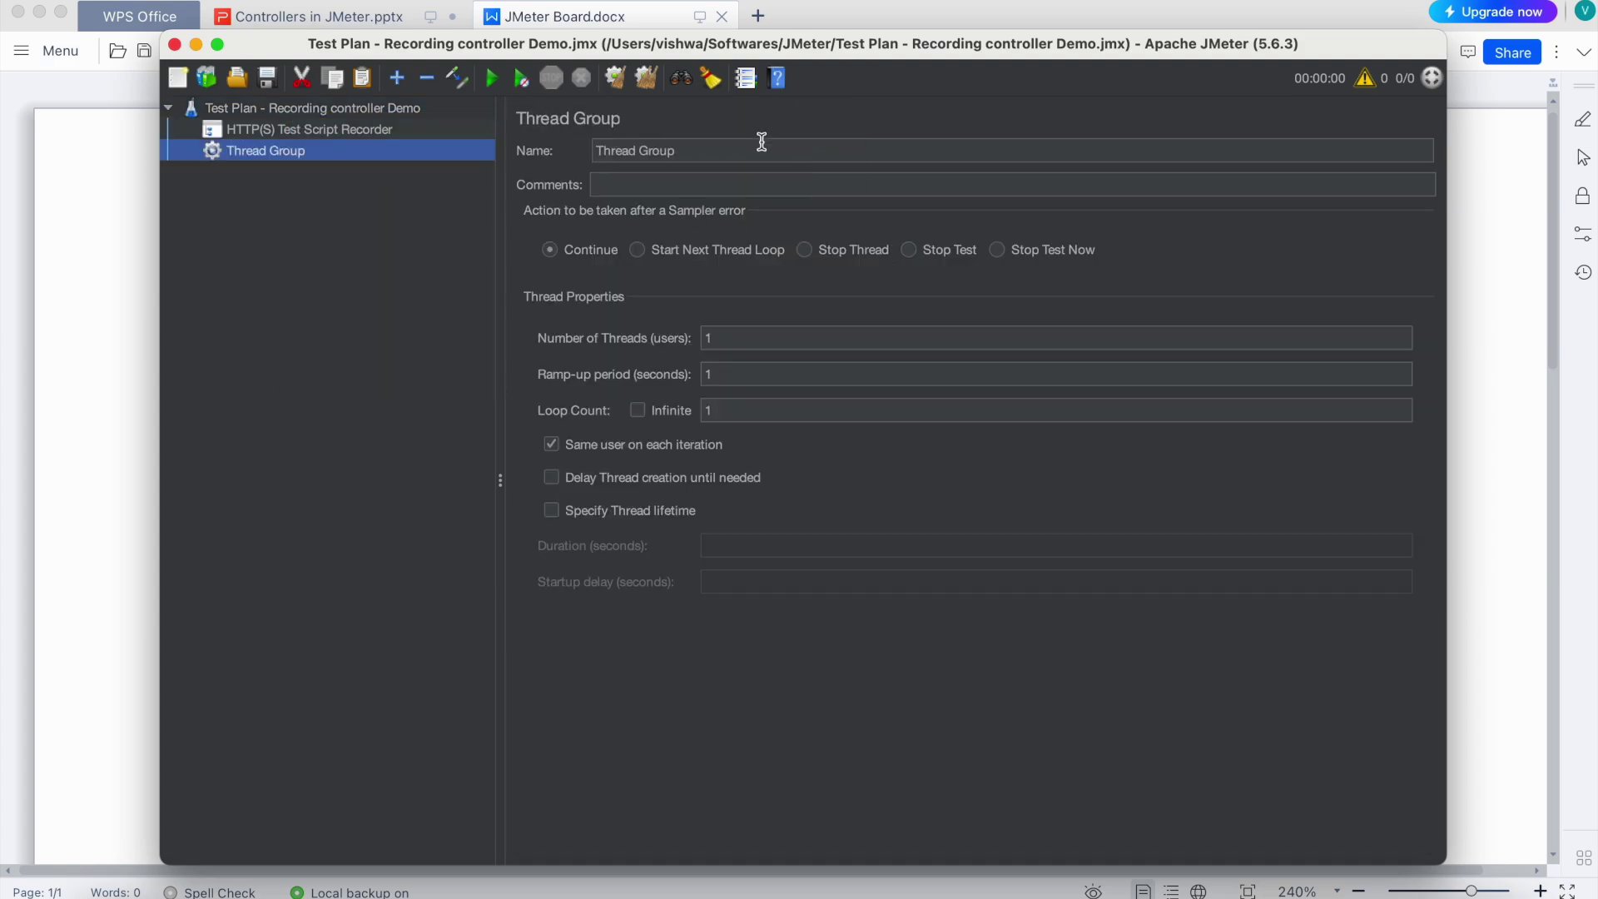
Put a Recording Controller inside the Thread Group and view the HTTP(S) Test Script Recorder settings
right_click(251, 153)
mouse_move(491, 167)
mouse_move(647, 192)
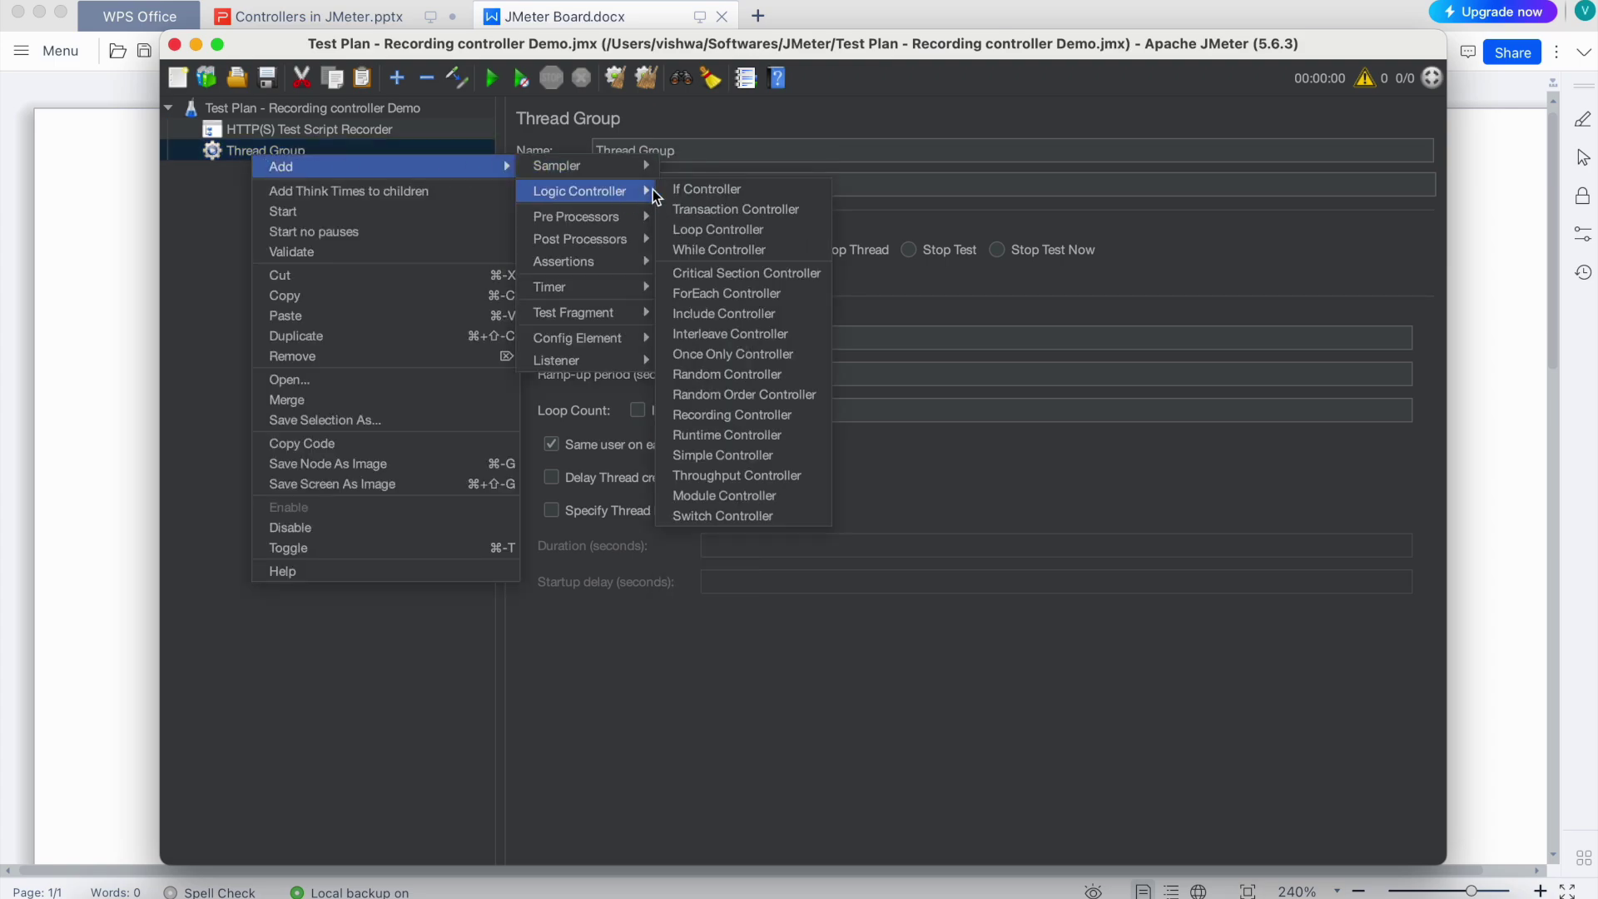
left_click(754, 415)
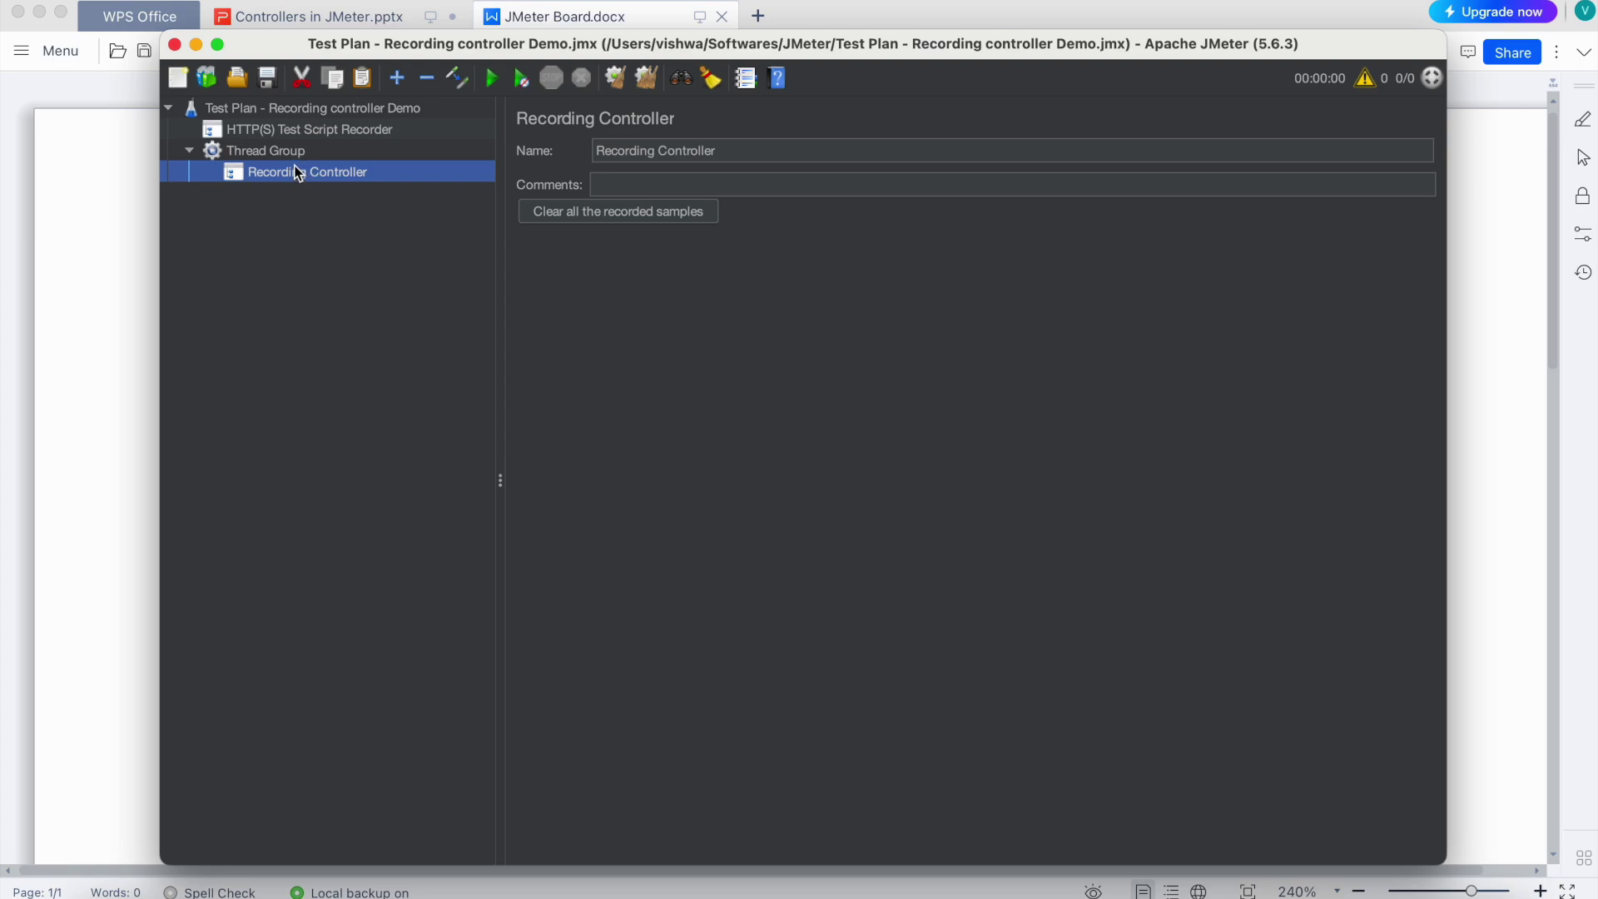
left_click(238, 129)
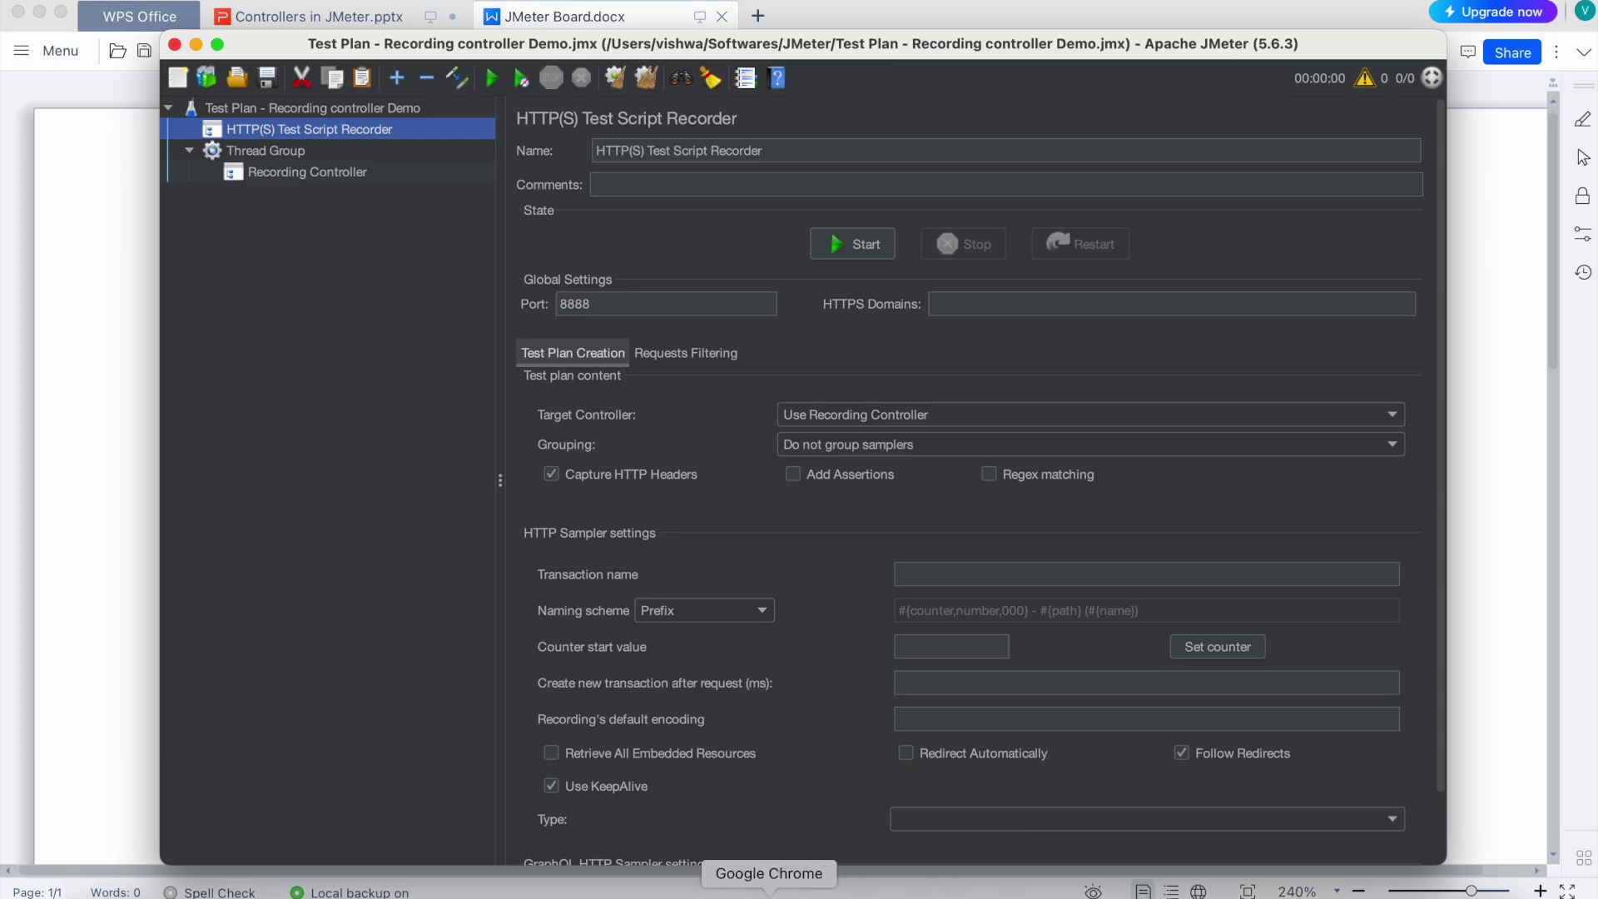
Open the JPetStore Demo catalog in the browser and go to its sign-in page
left_click(769, 893)
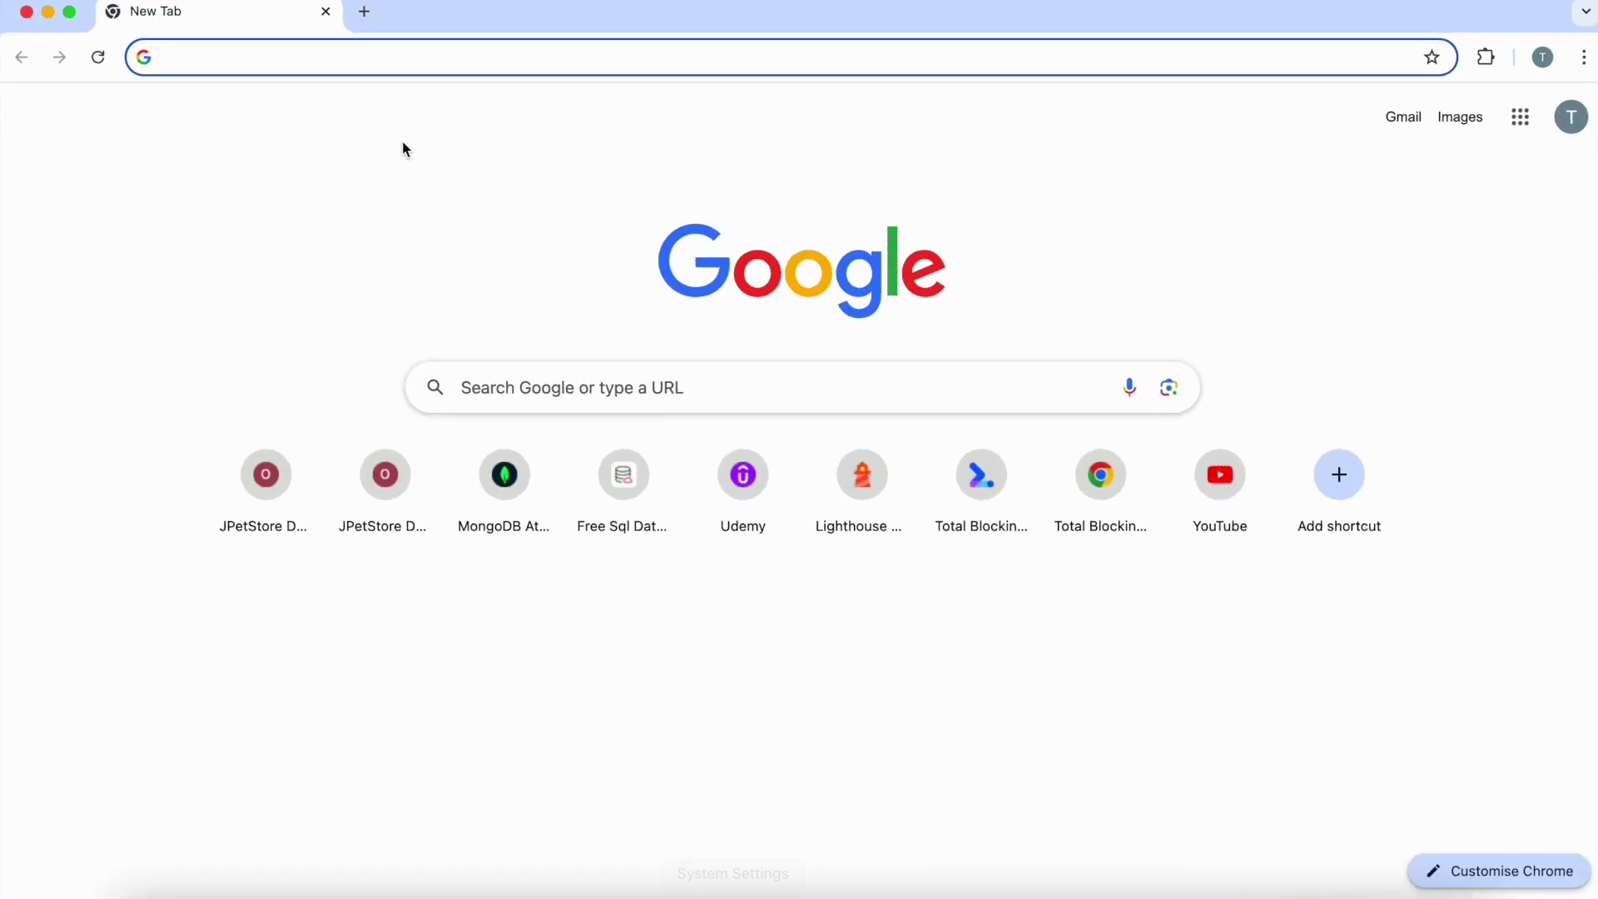
type("j")
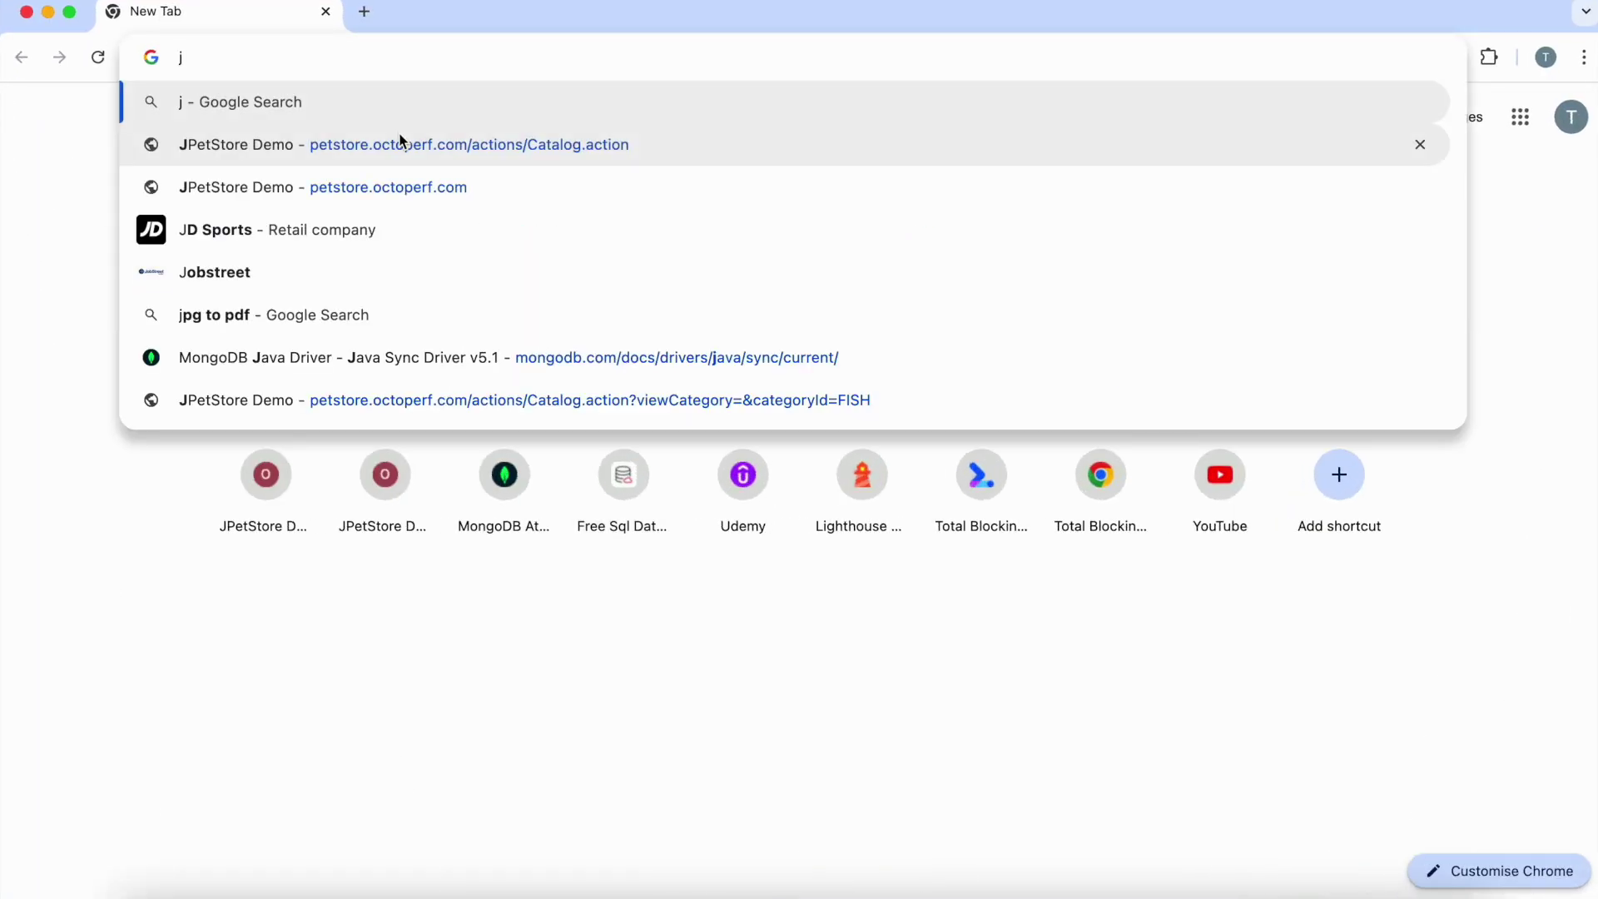
left_click(401, 144)
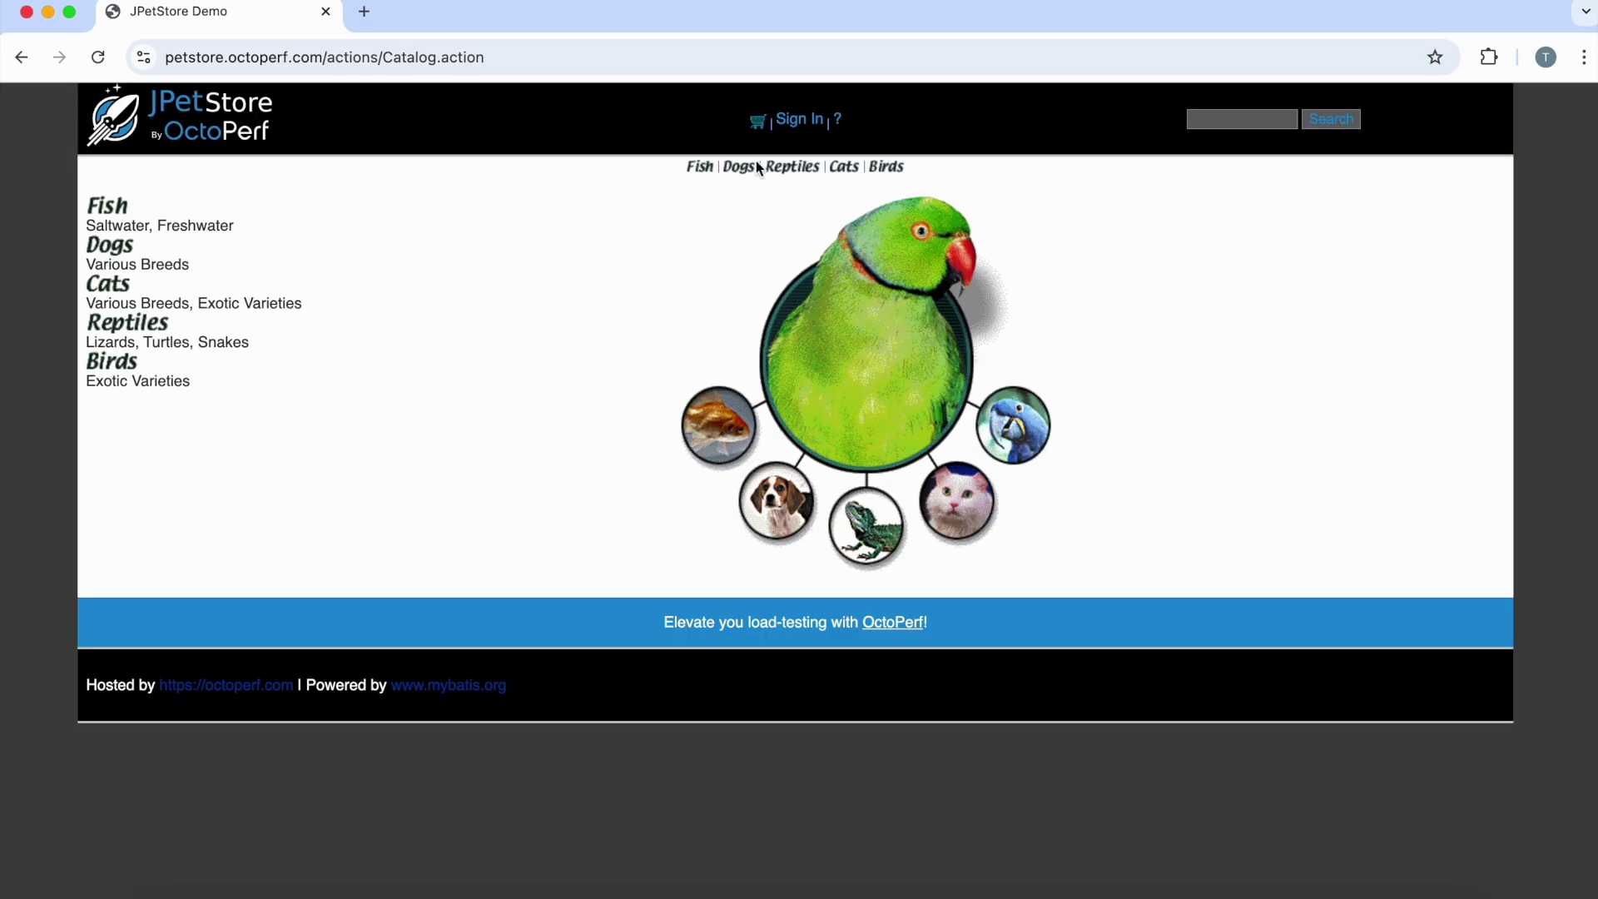
left_click(801, 125)
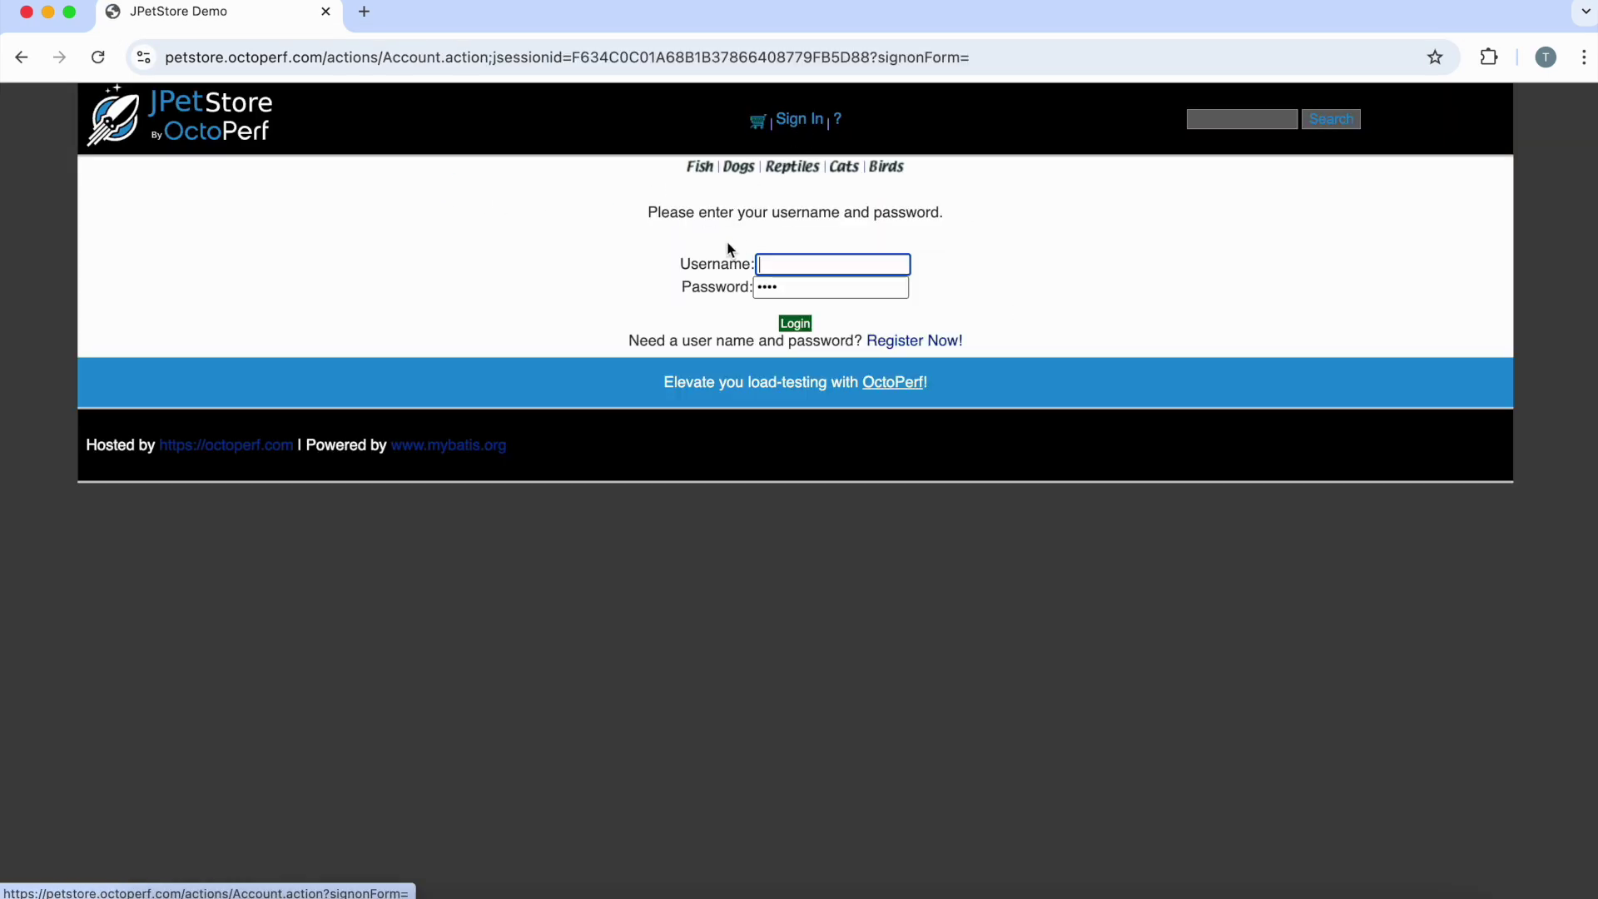
Log in with the saved demo account, dismiss the password warning, then sign out
left_click(783, 258)
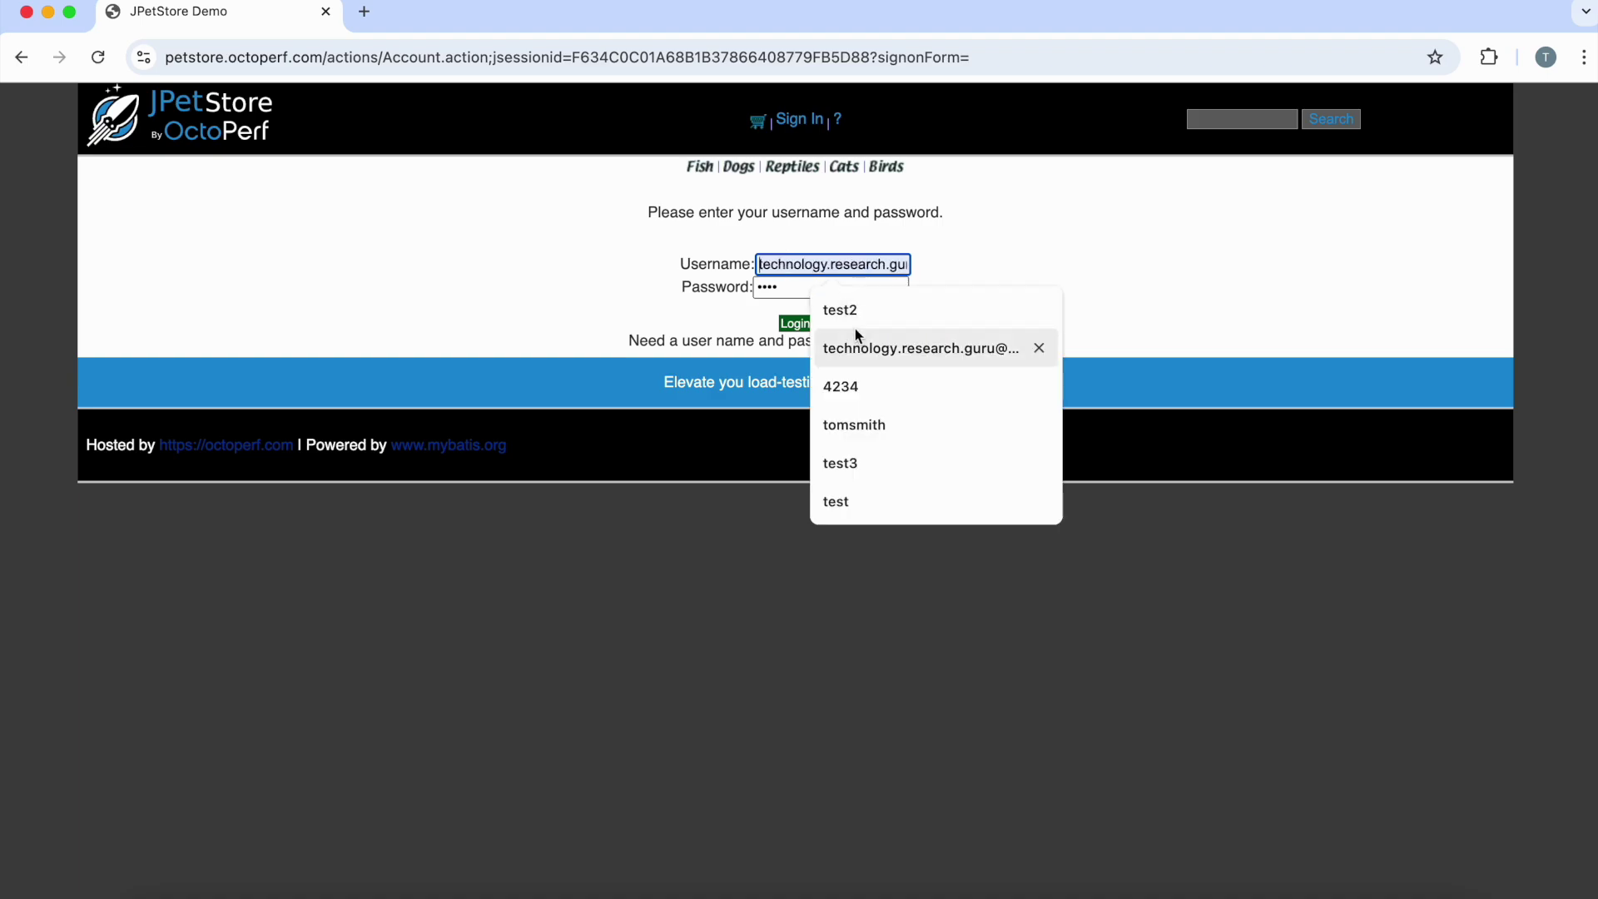
left_click(835, 502)
left_click(795, 323)
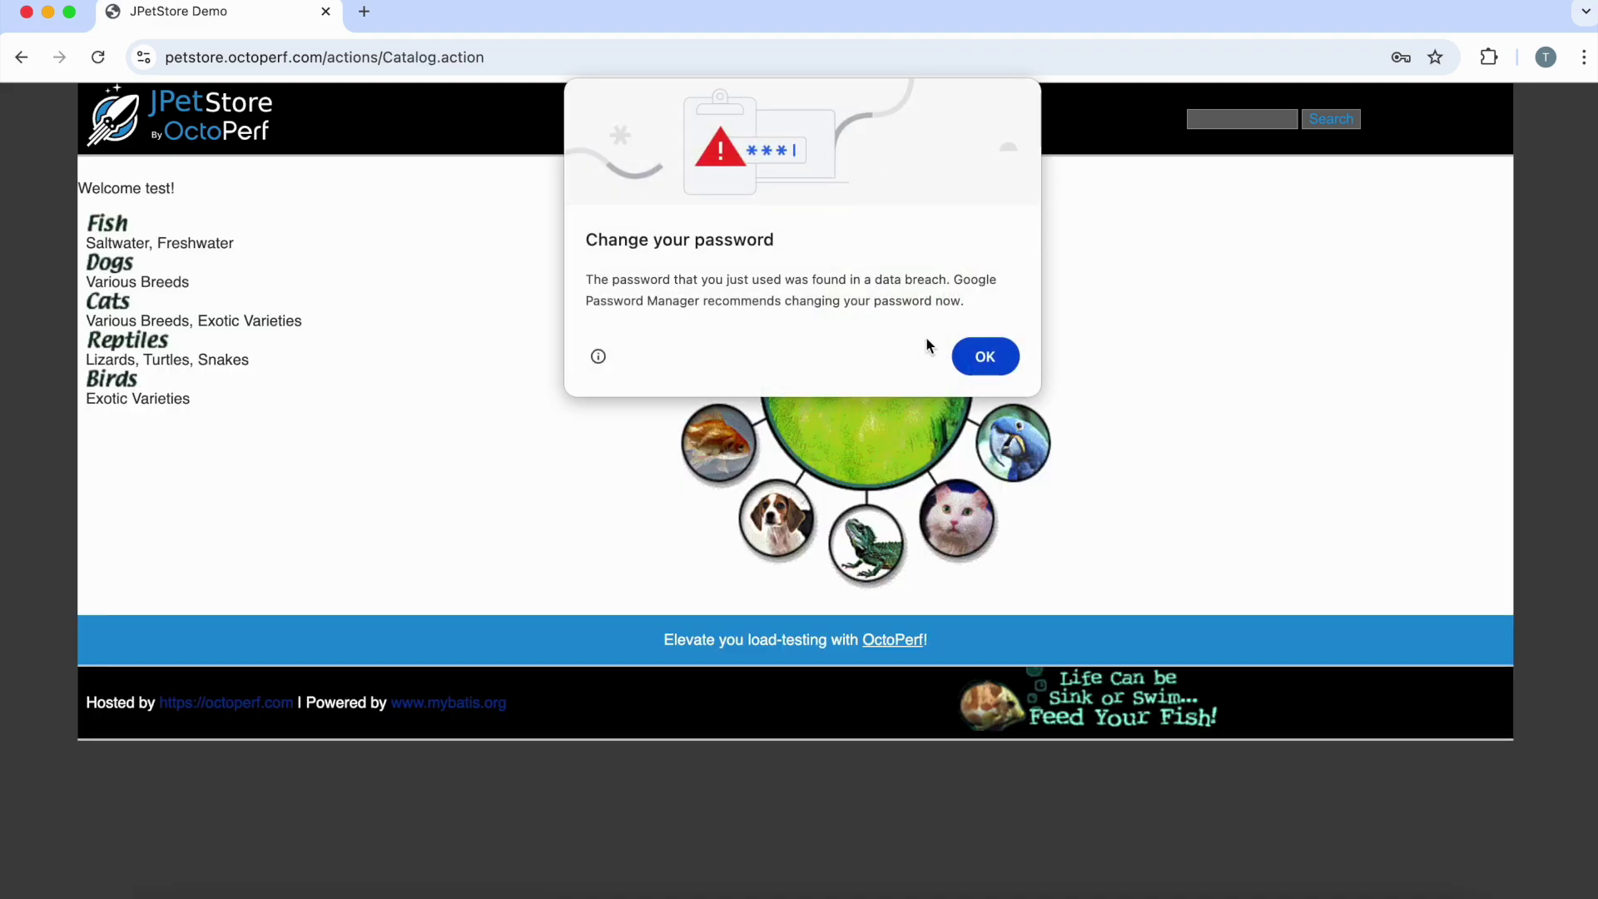
left_click(985, 353)
left_click(756, 122)
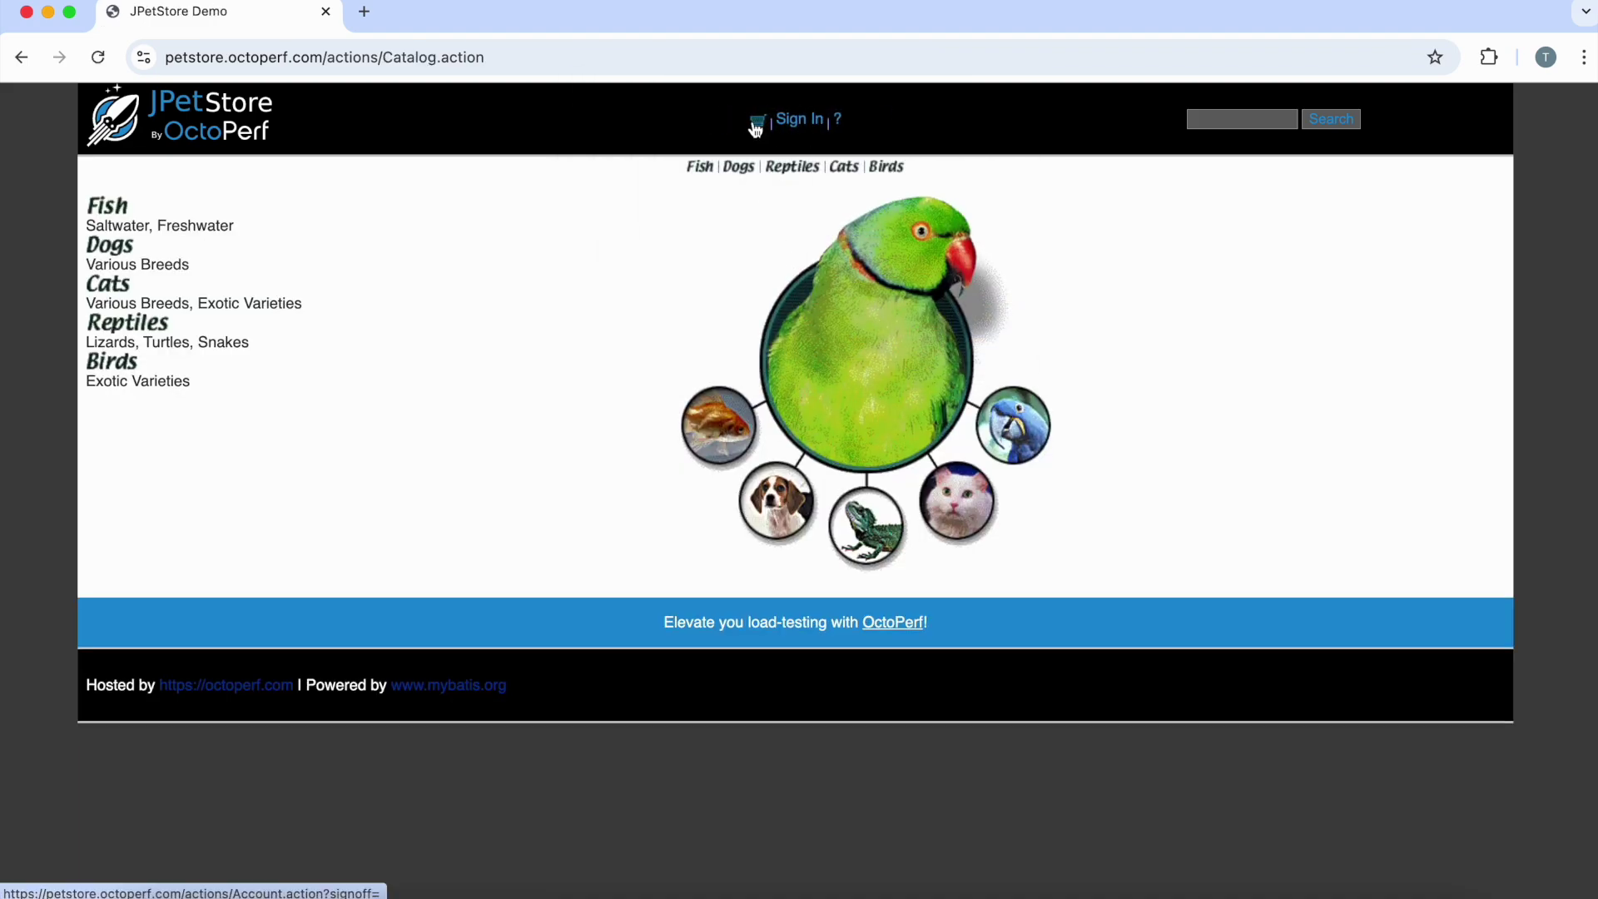
key("super+Tab")
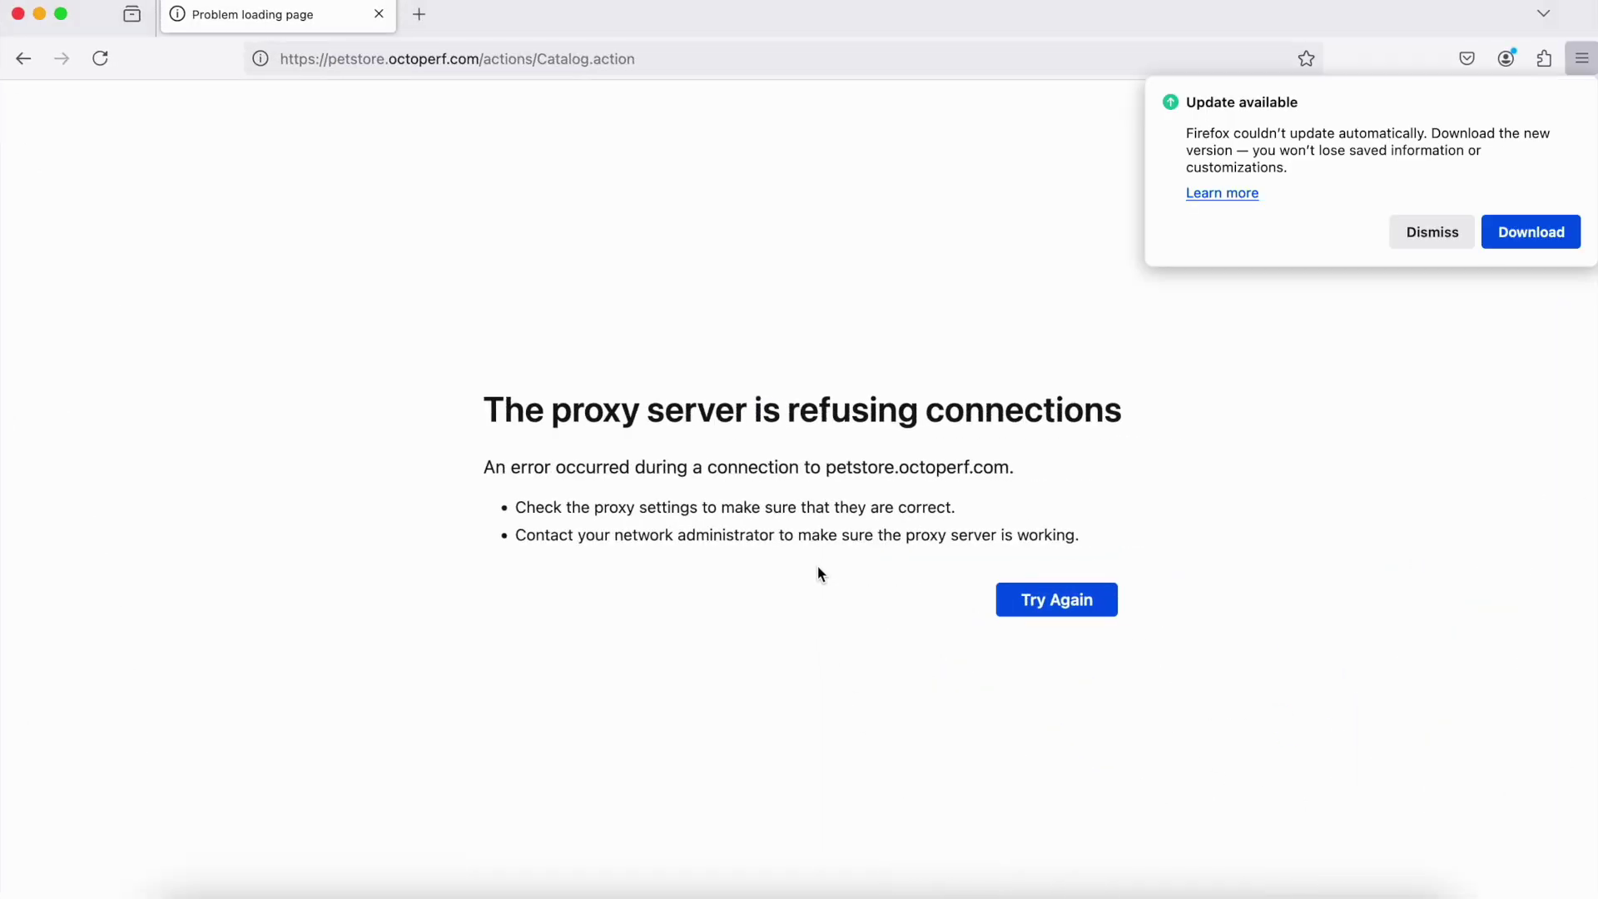
Find Firefox's connection proxy settings by searching the settings for 'proxy'
left_click(1426, 235)
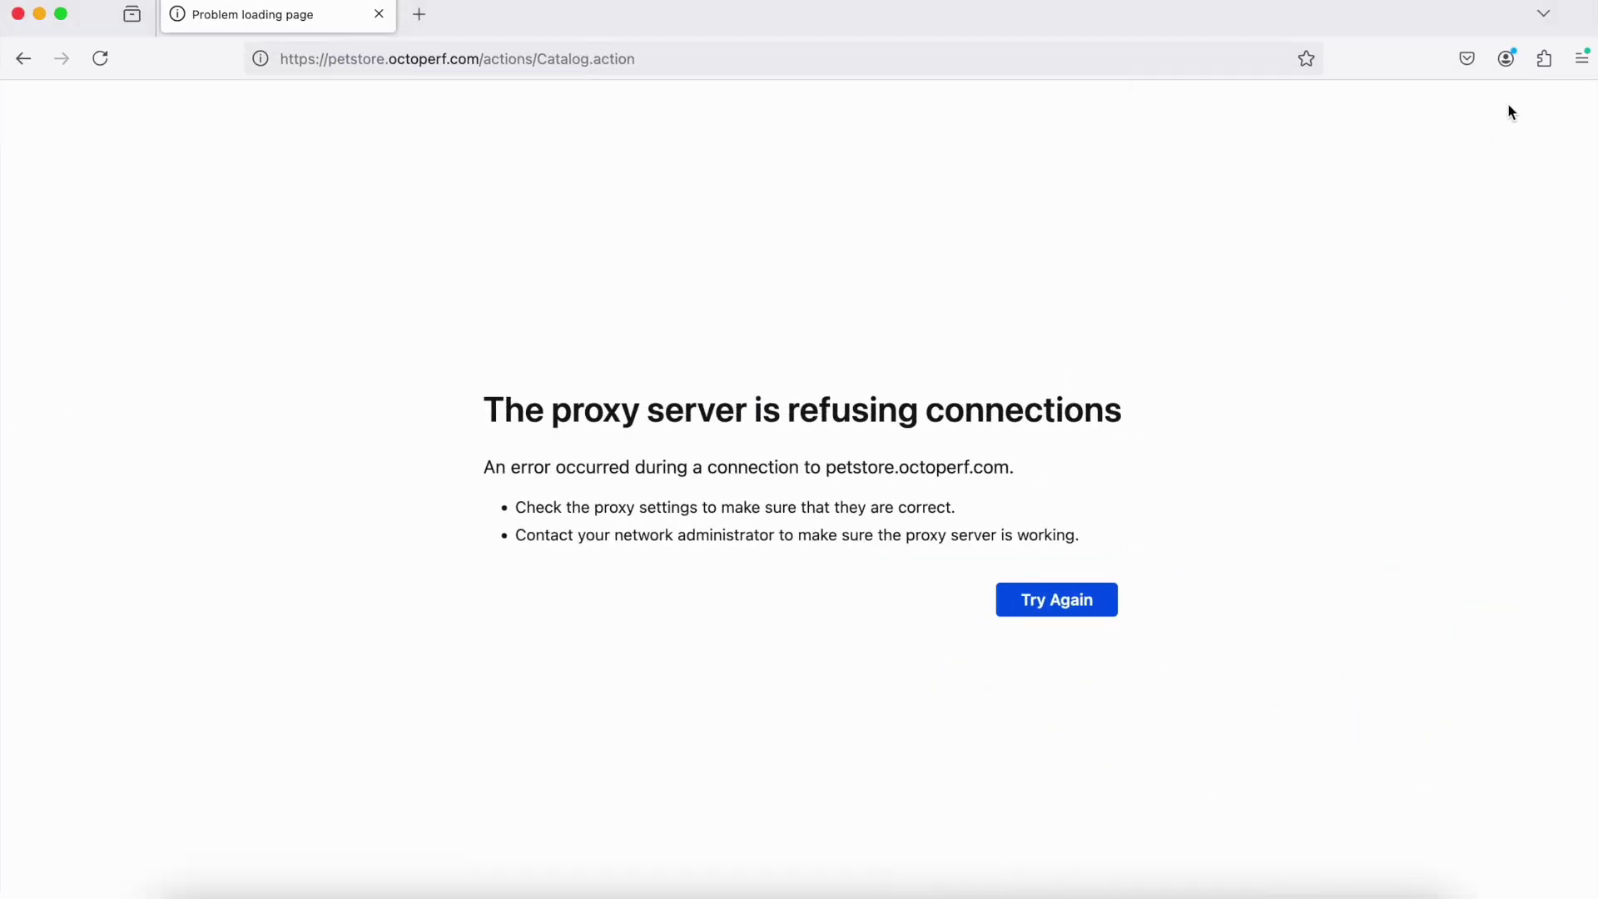
left_click(1582, 60)
left_click(1336, 651)
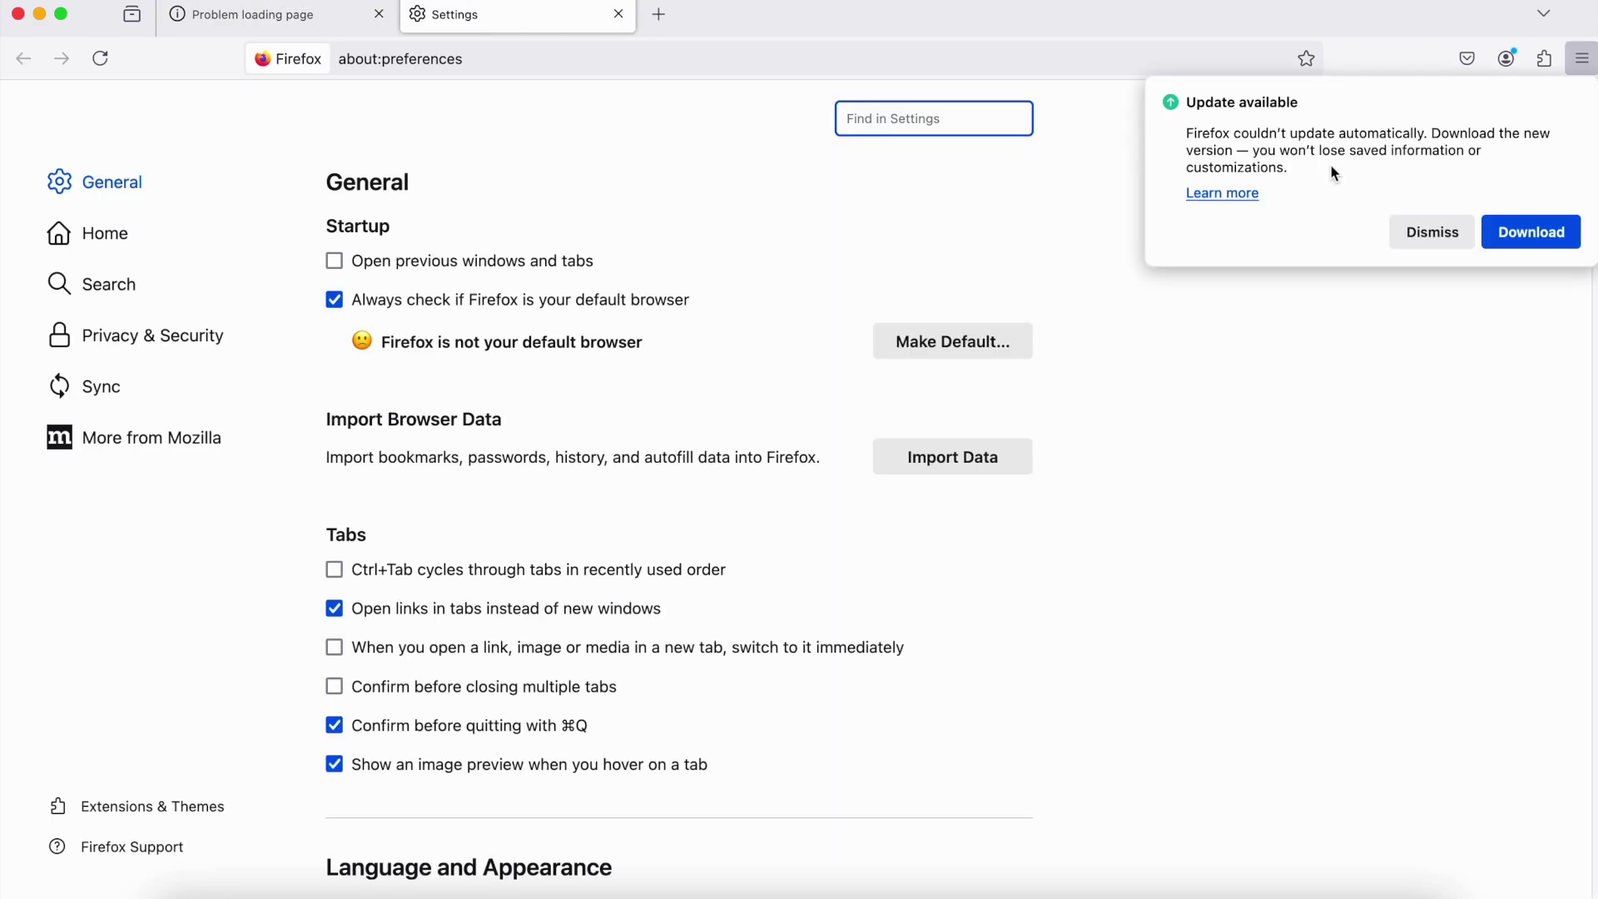
left_click(1425, 235)
type("p")
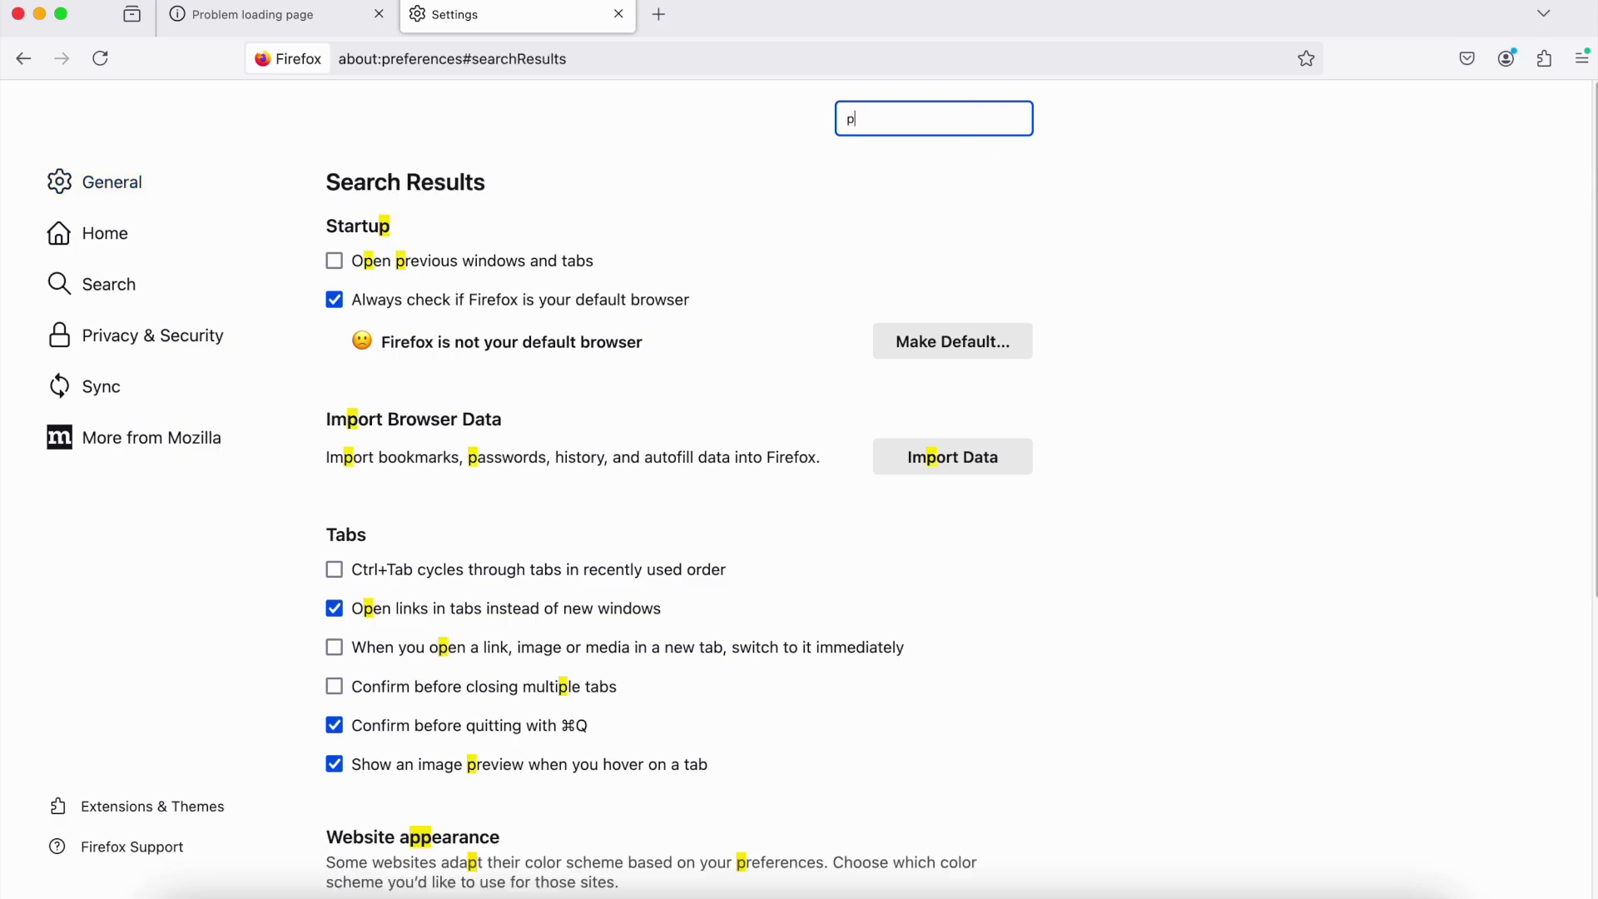
type("roxy")
left_click(967, 261)
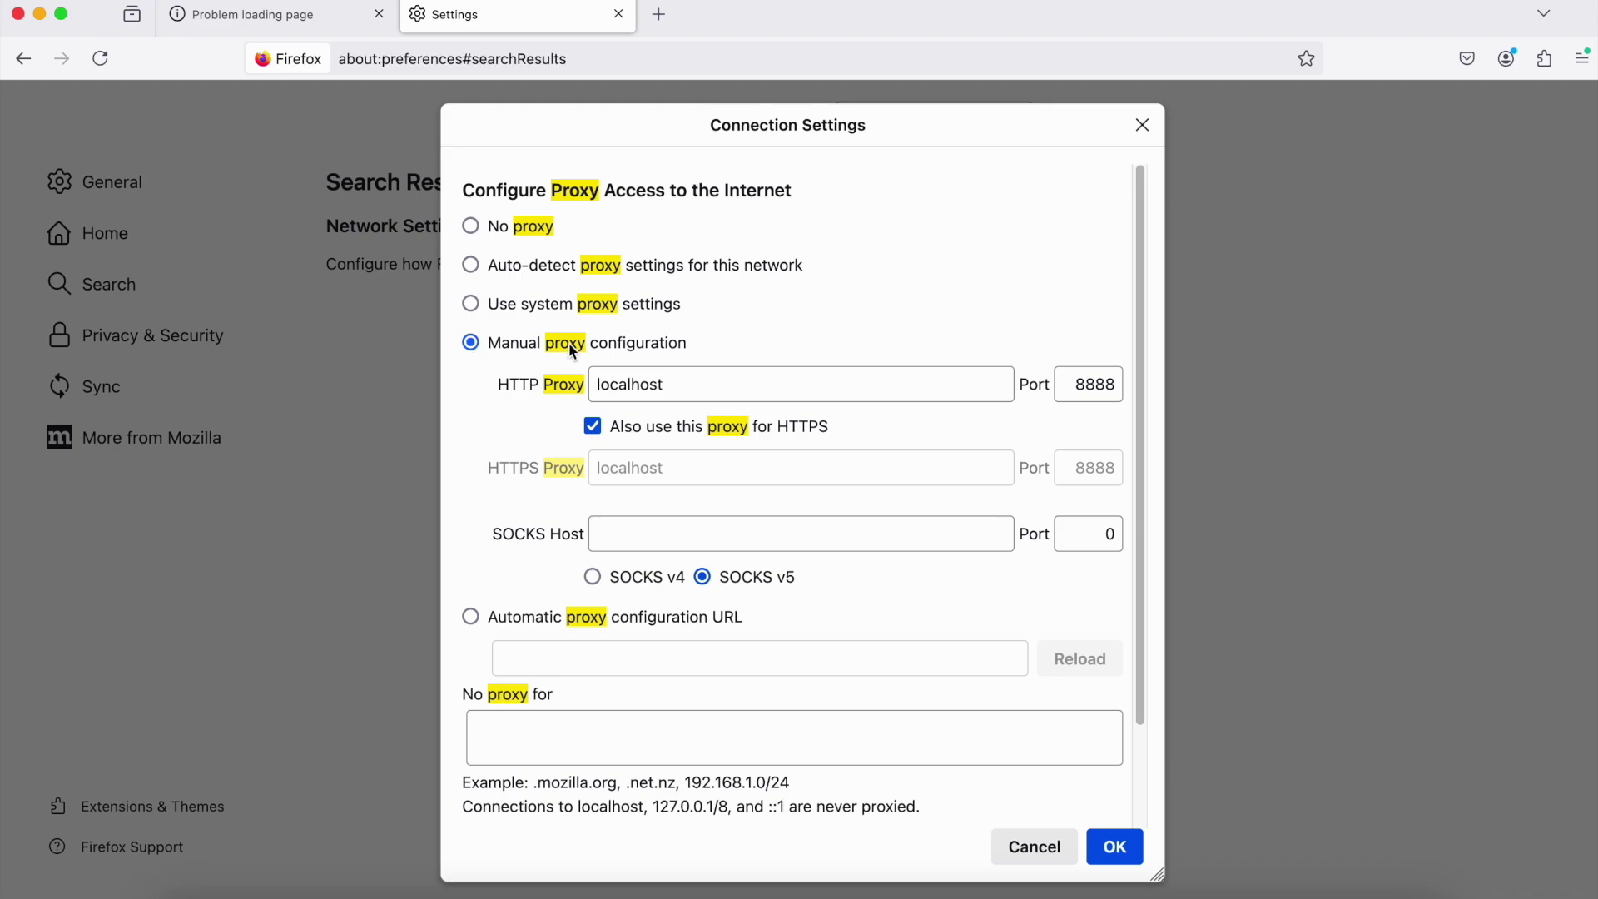
Use a manual proxy of localhost port 8888 for both HTTP and HTTPS
left_click(675, 383)
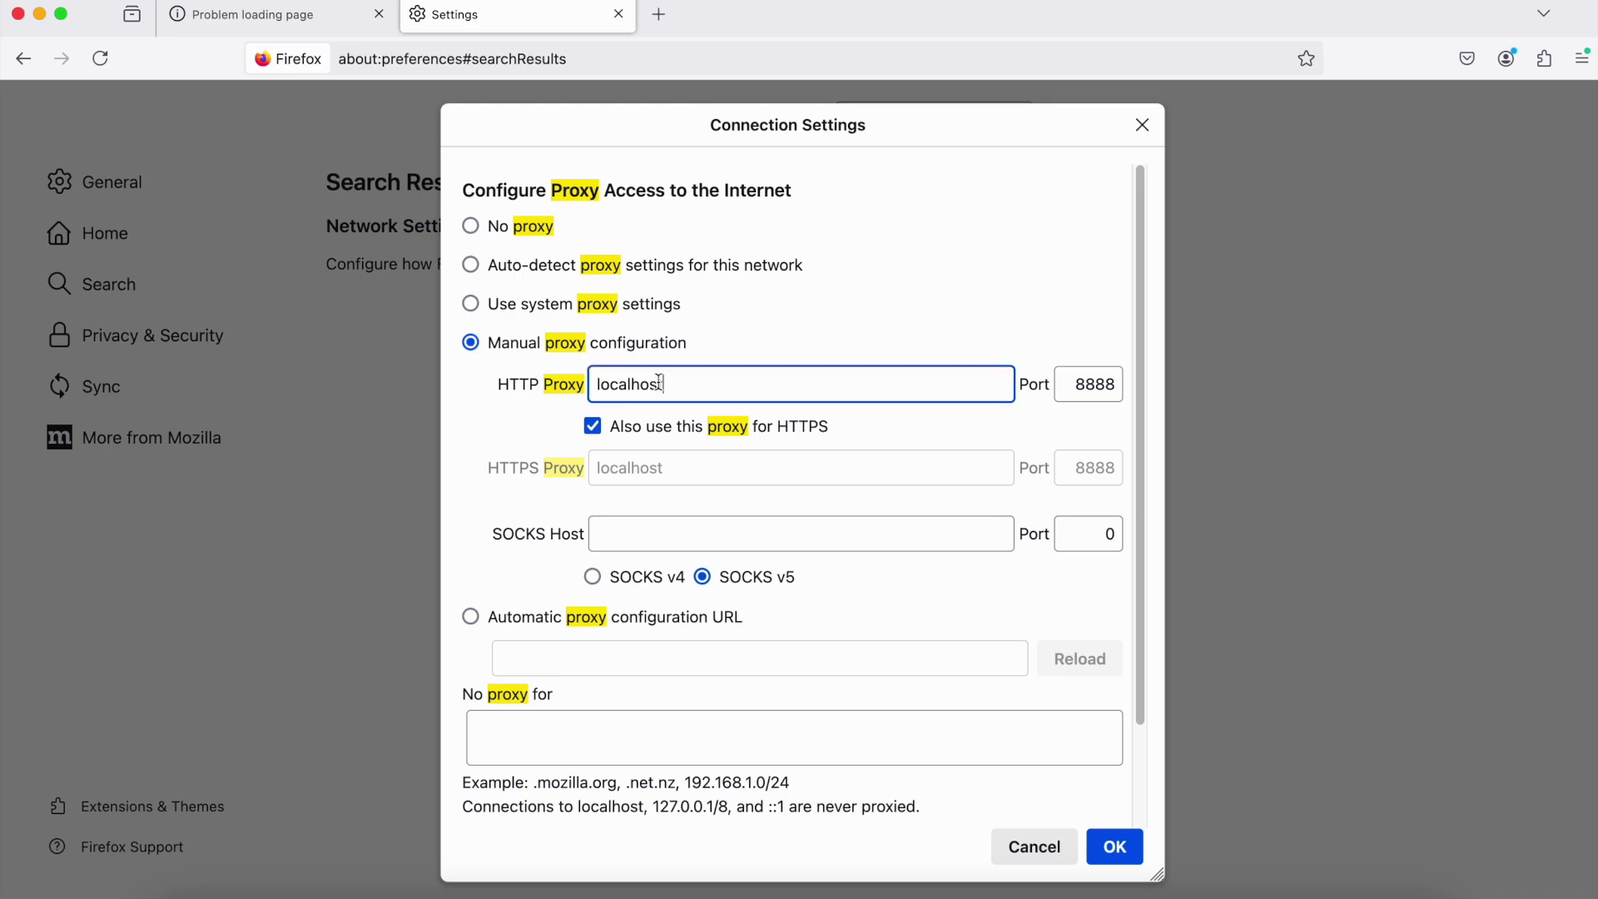
left_click_drag(674, 384, 576, 376)
left_click_drag(1085, 384, 1118, 388)
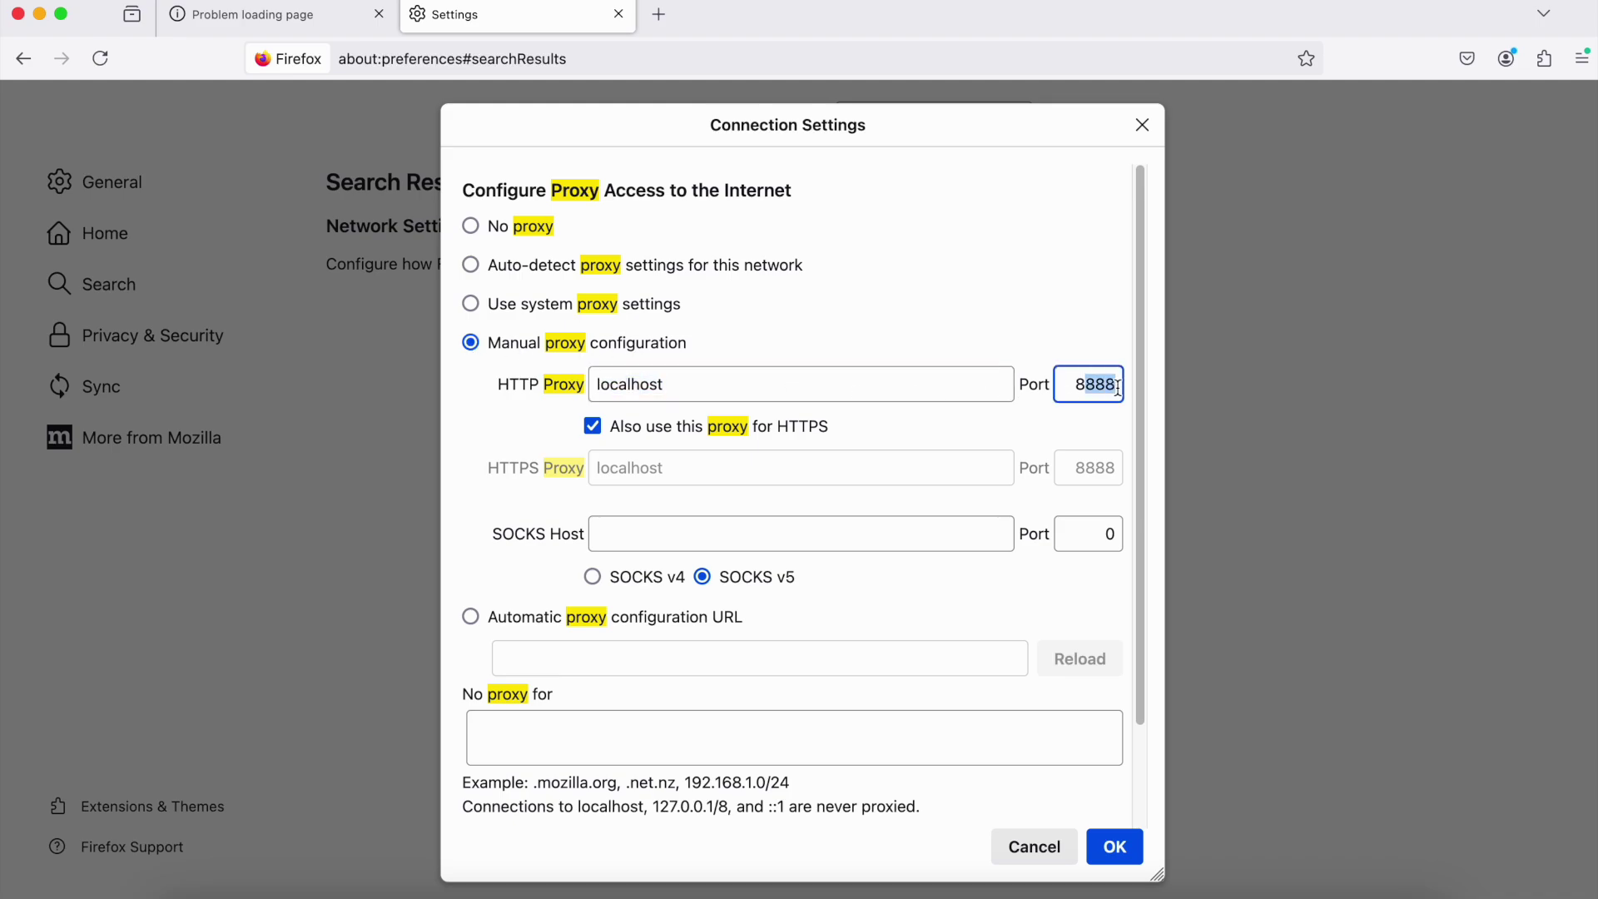
left_click(706, 389)
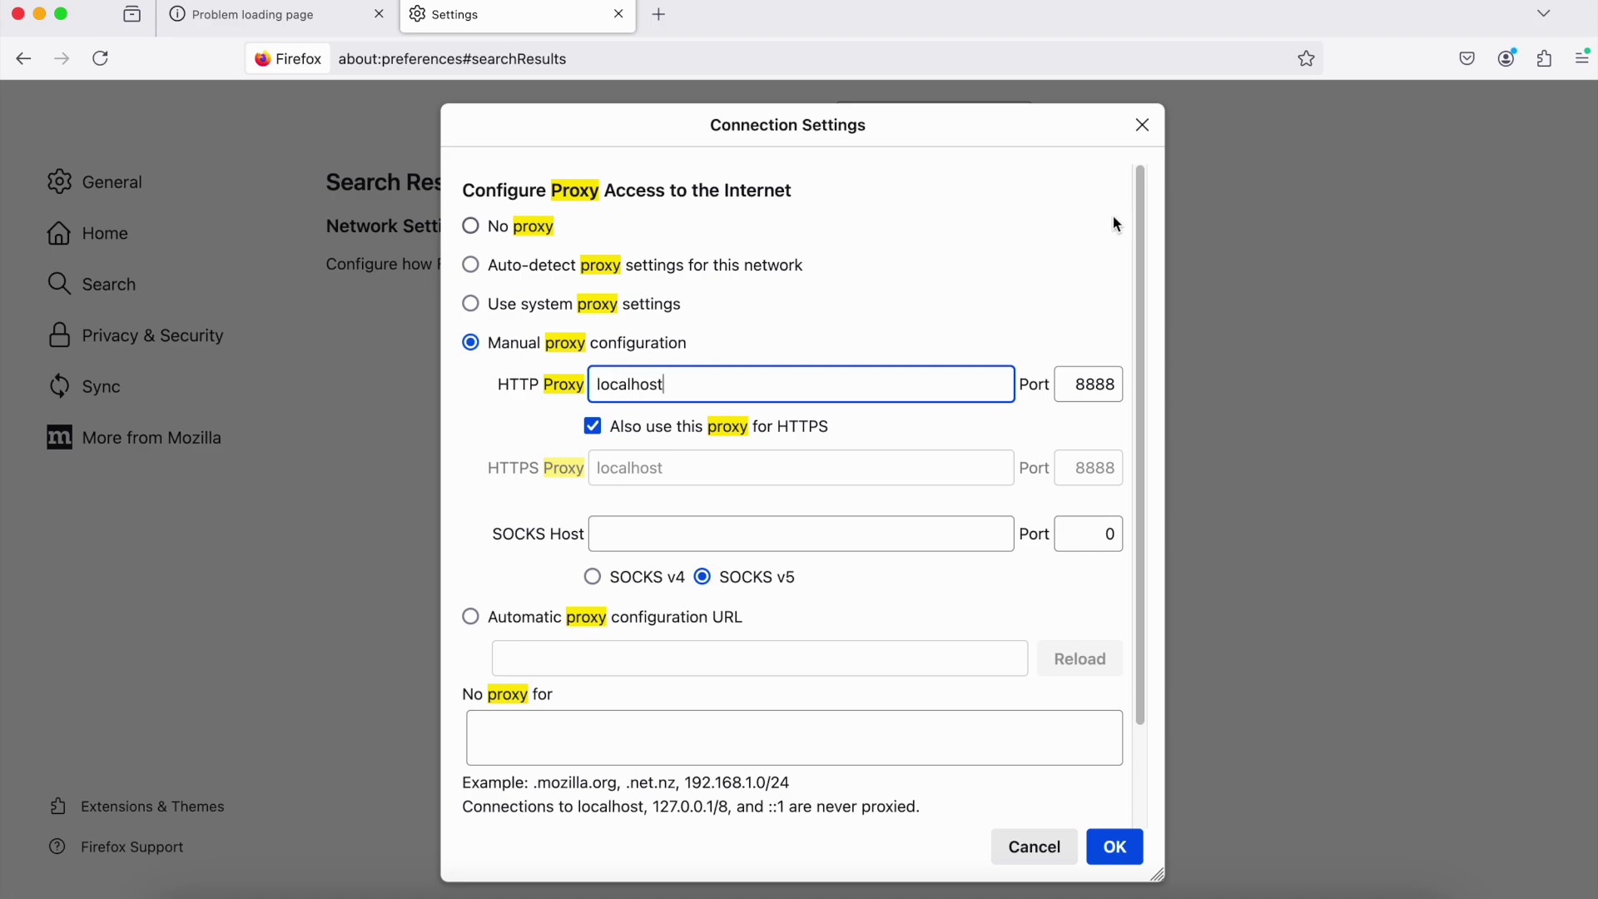
left_click(1118, 853)
Point the port-8888 recorder at Thread Group > Recording Controller and start it
left_click(1164, 889)
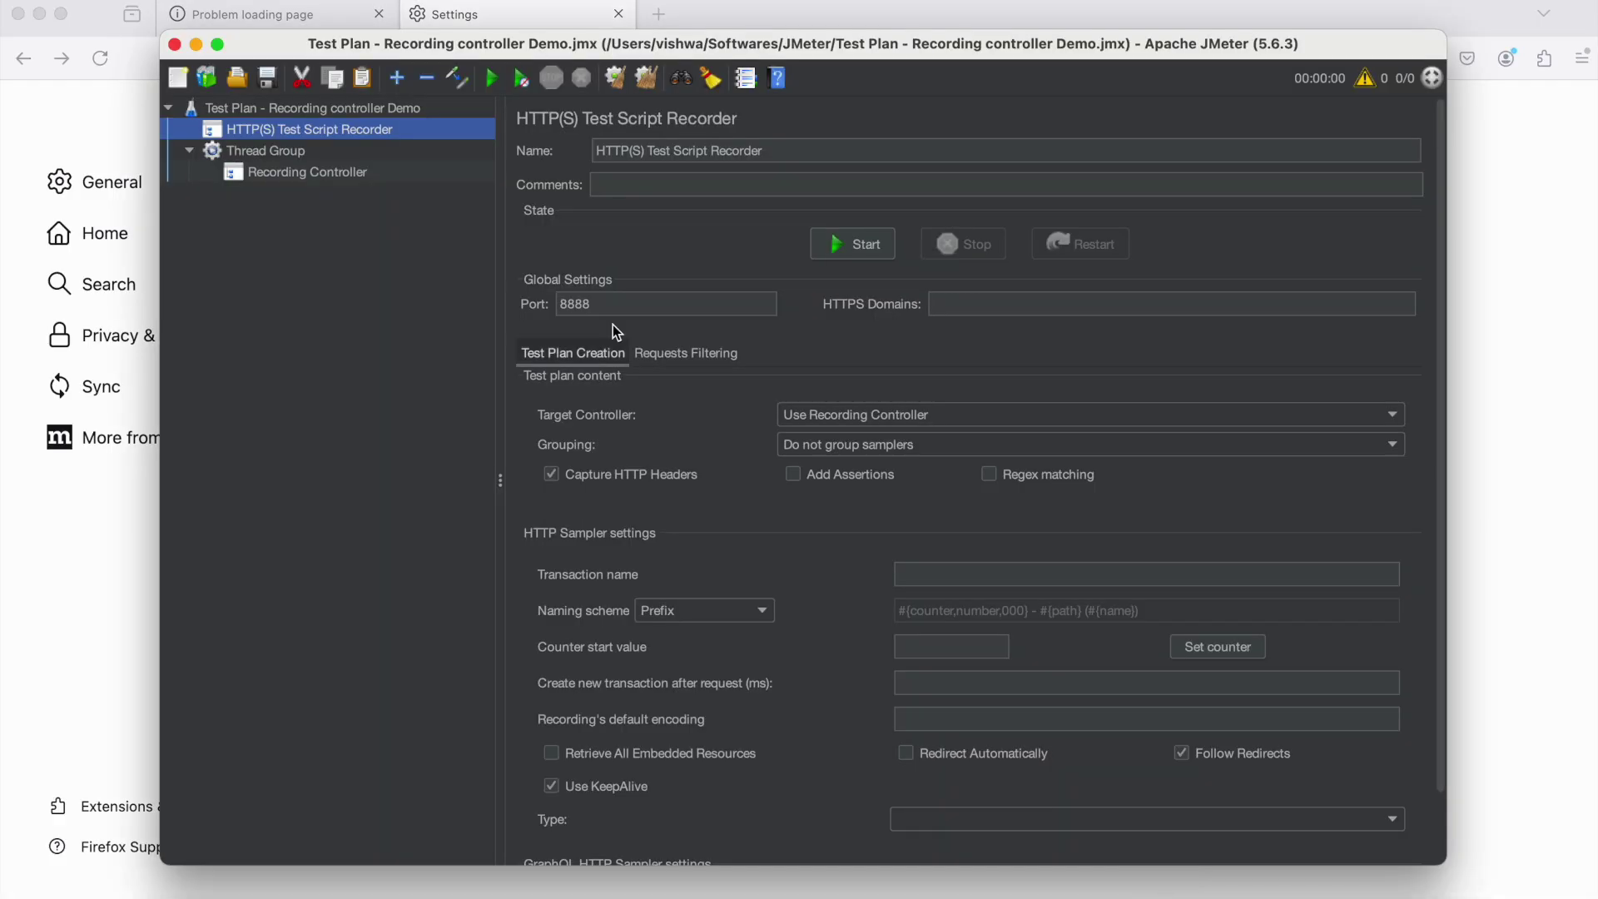
left_click_drag(643, 308, 539, 303)
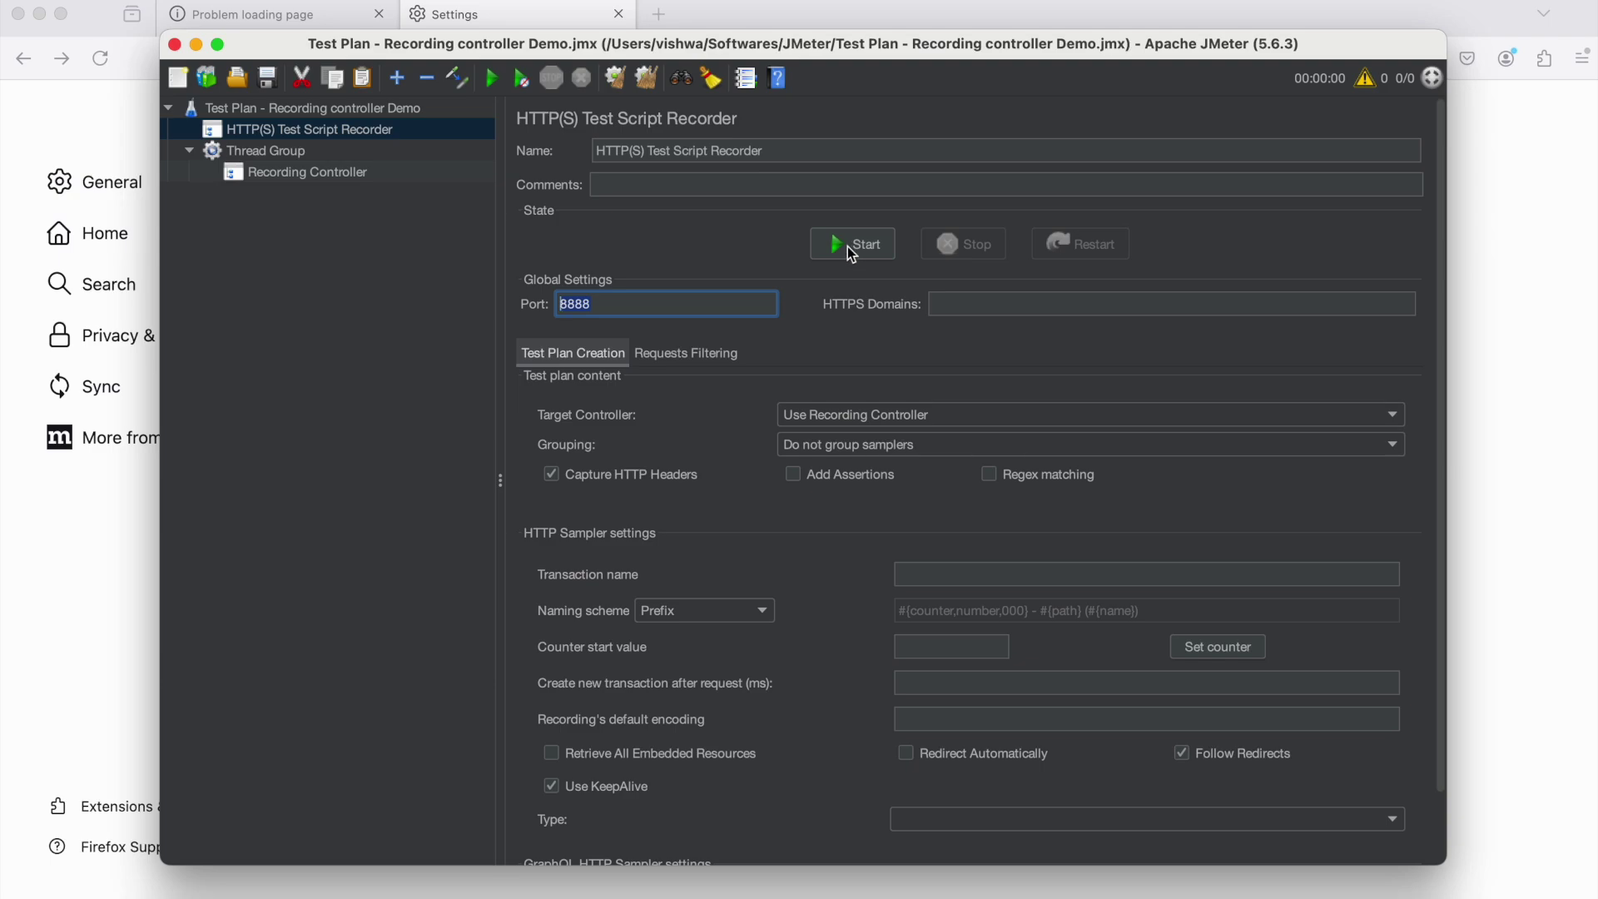
left_click(829, 414)
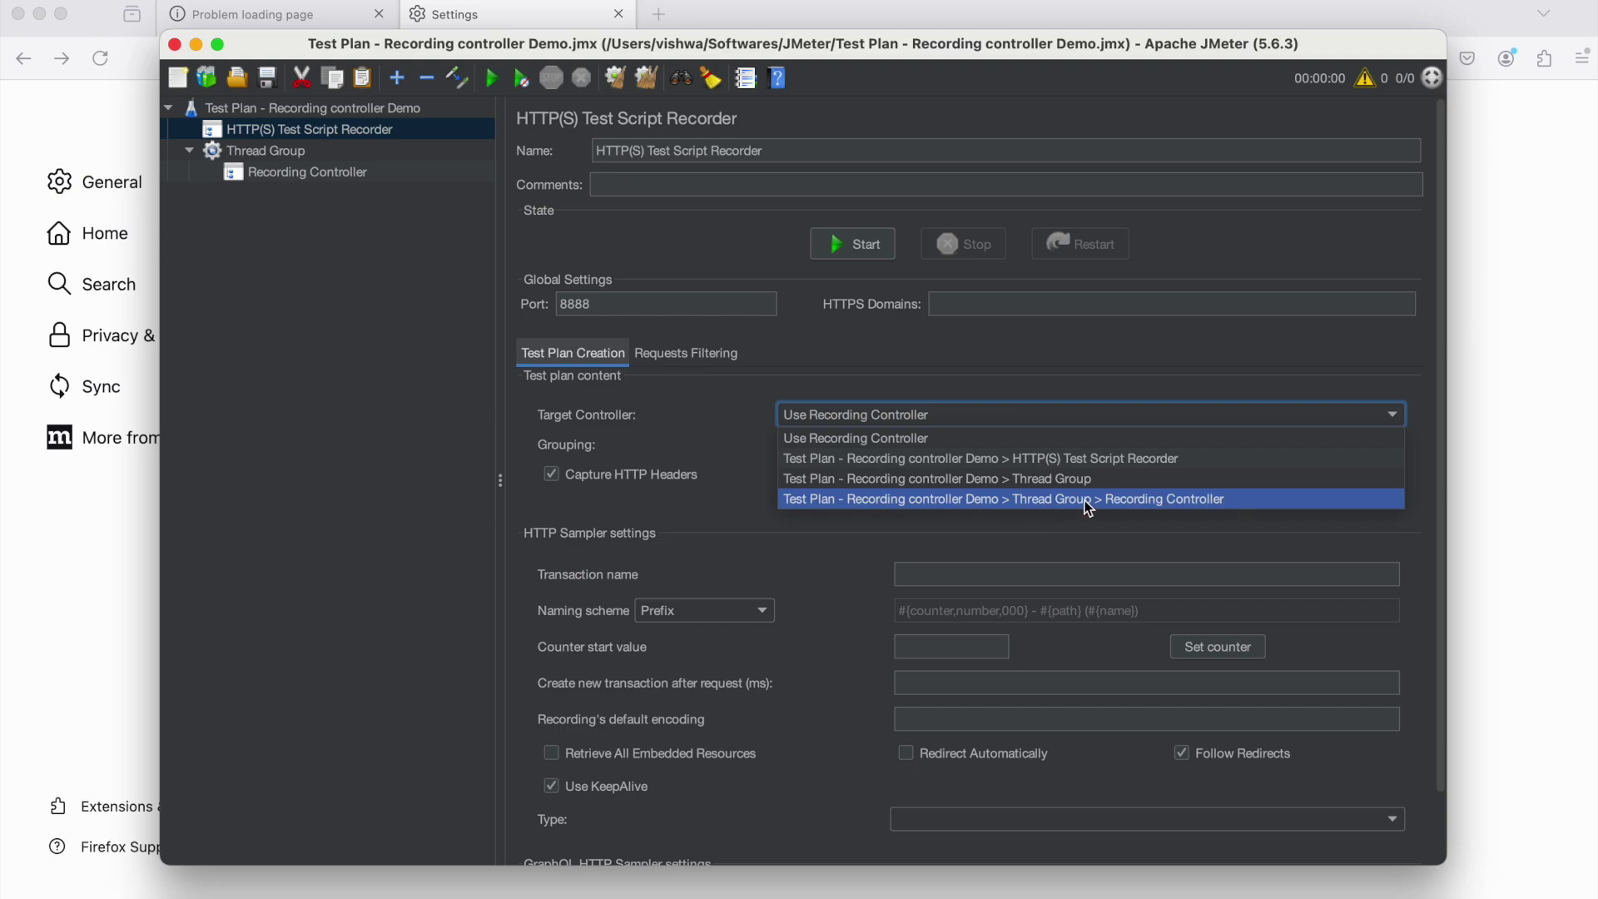
left_click(1177, 504)
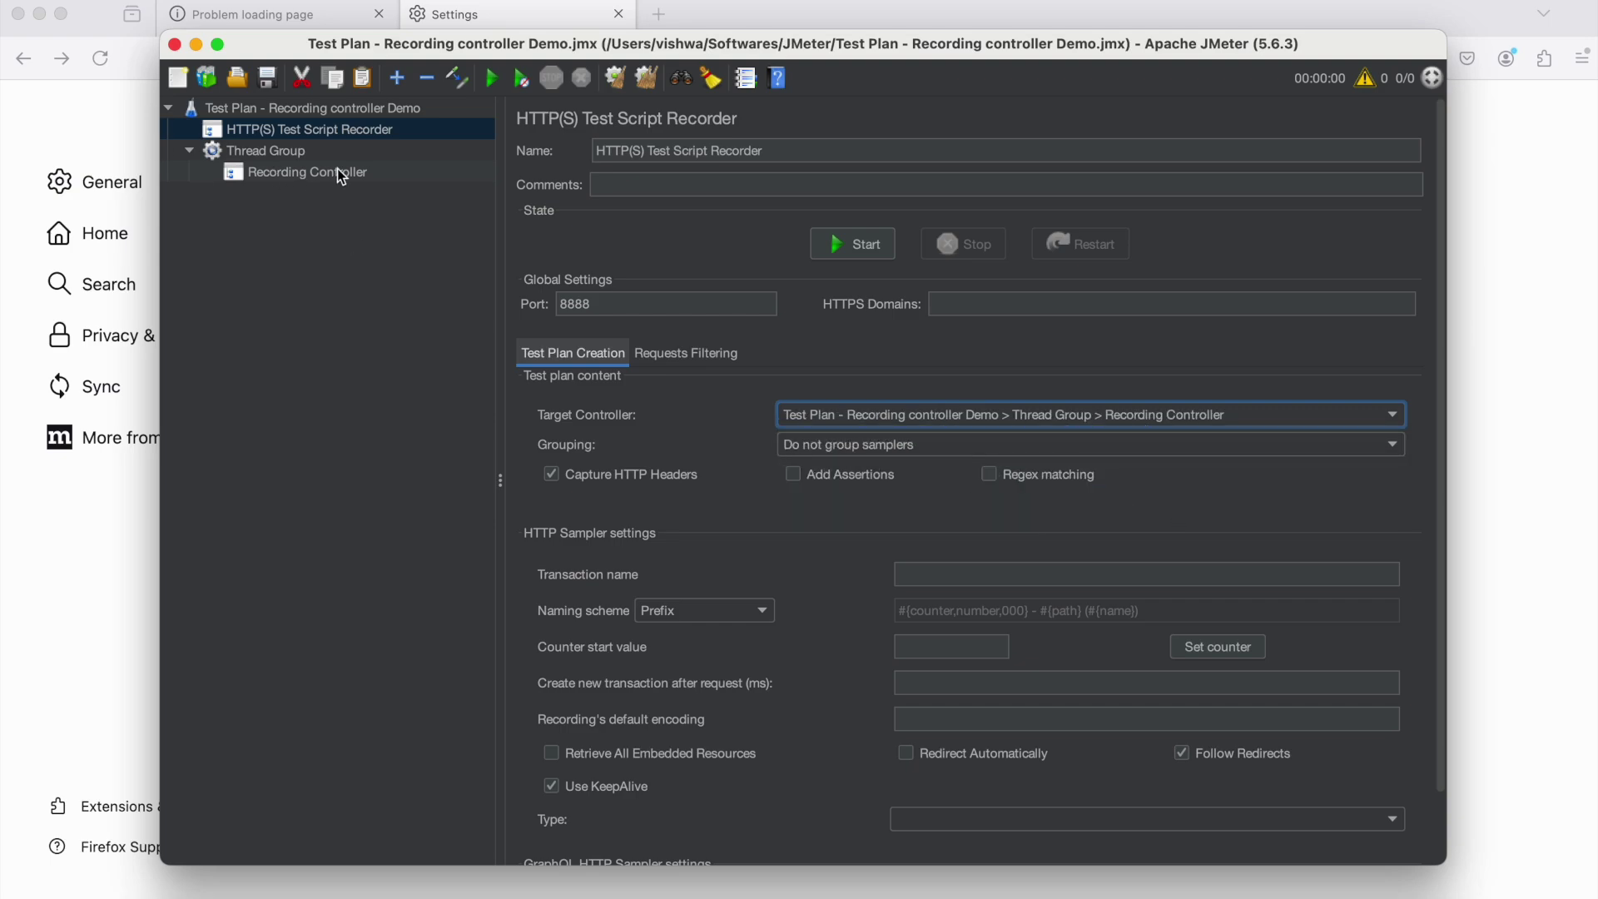
key("Tab")
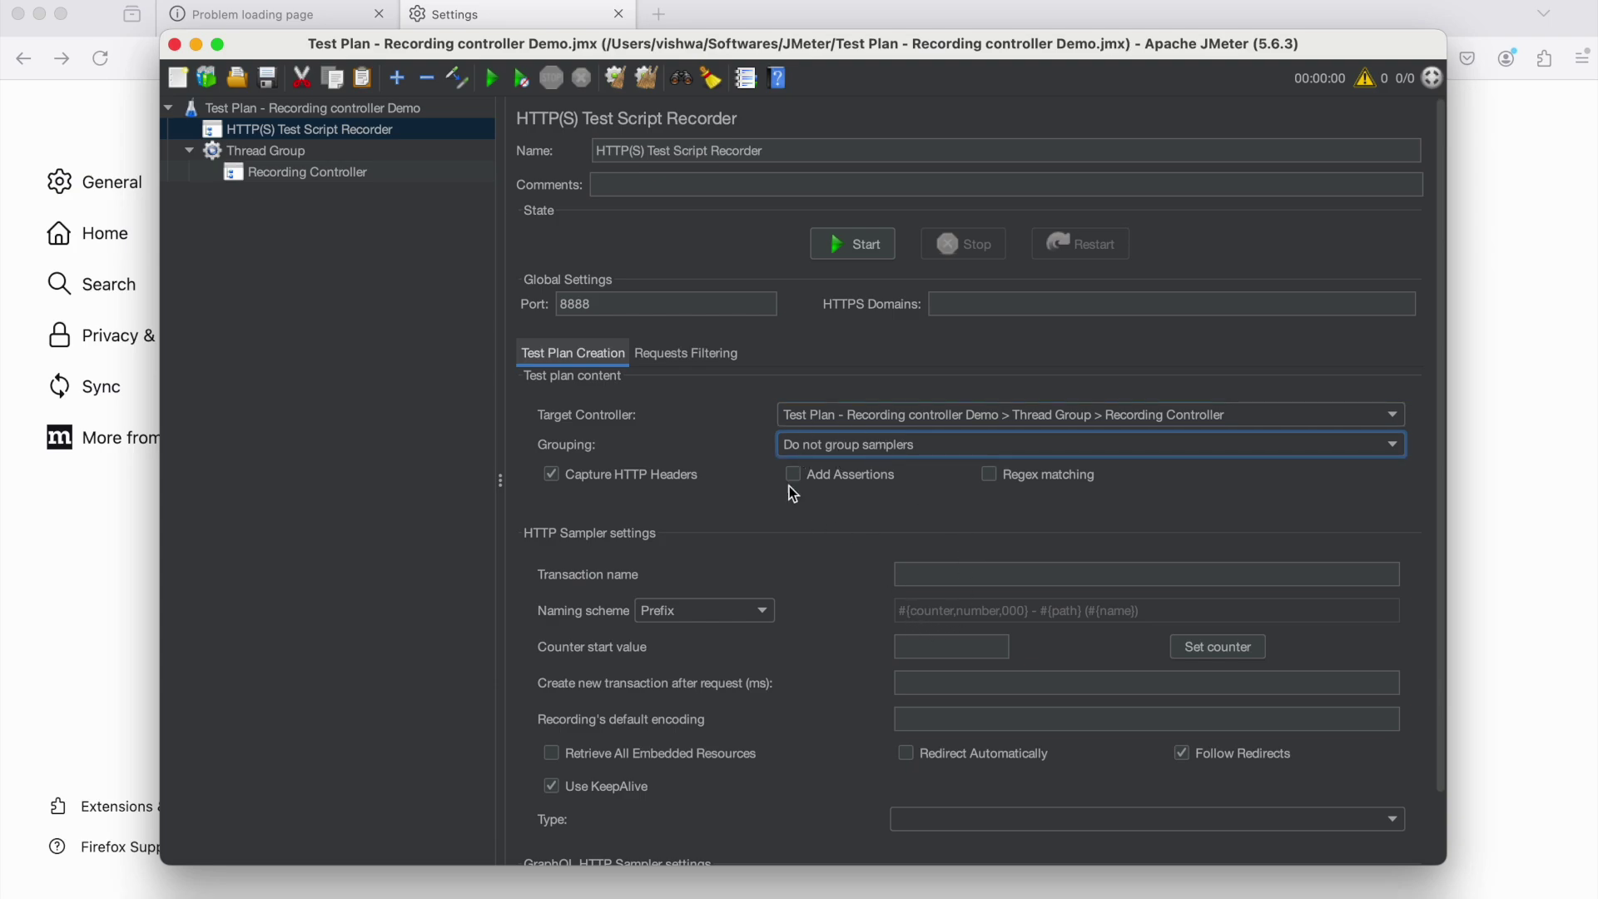
left_click(861, 248)
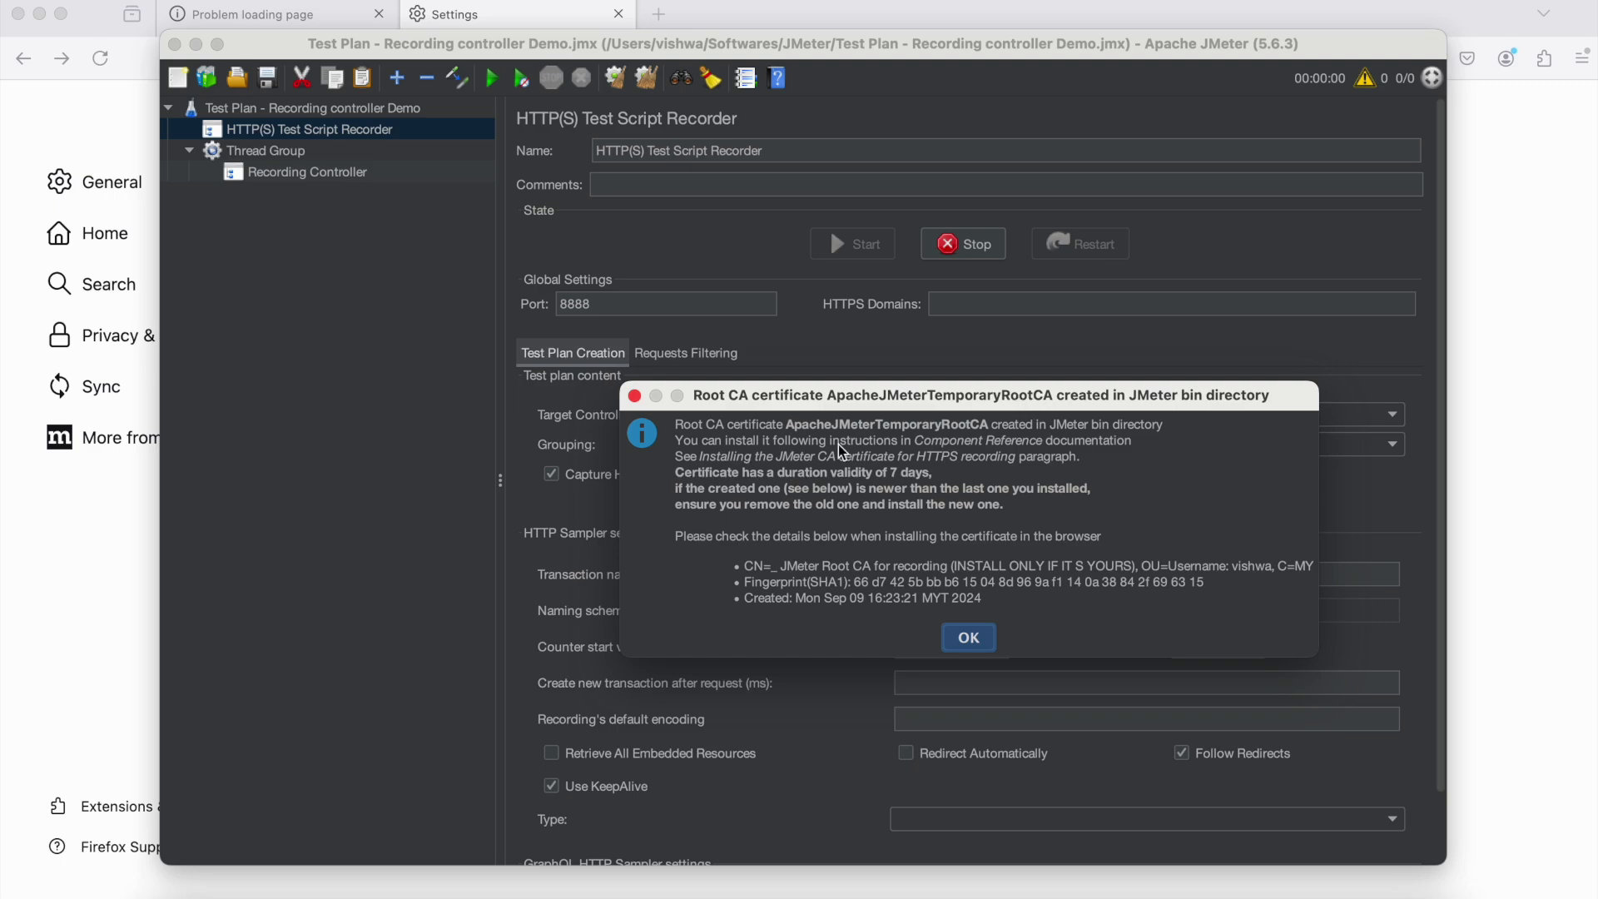
Name the recorder transaction 'Login' and reload the JPetStore catalog in Firefox
key("Return")
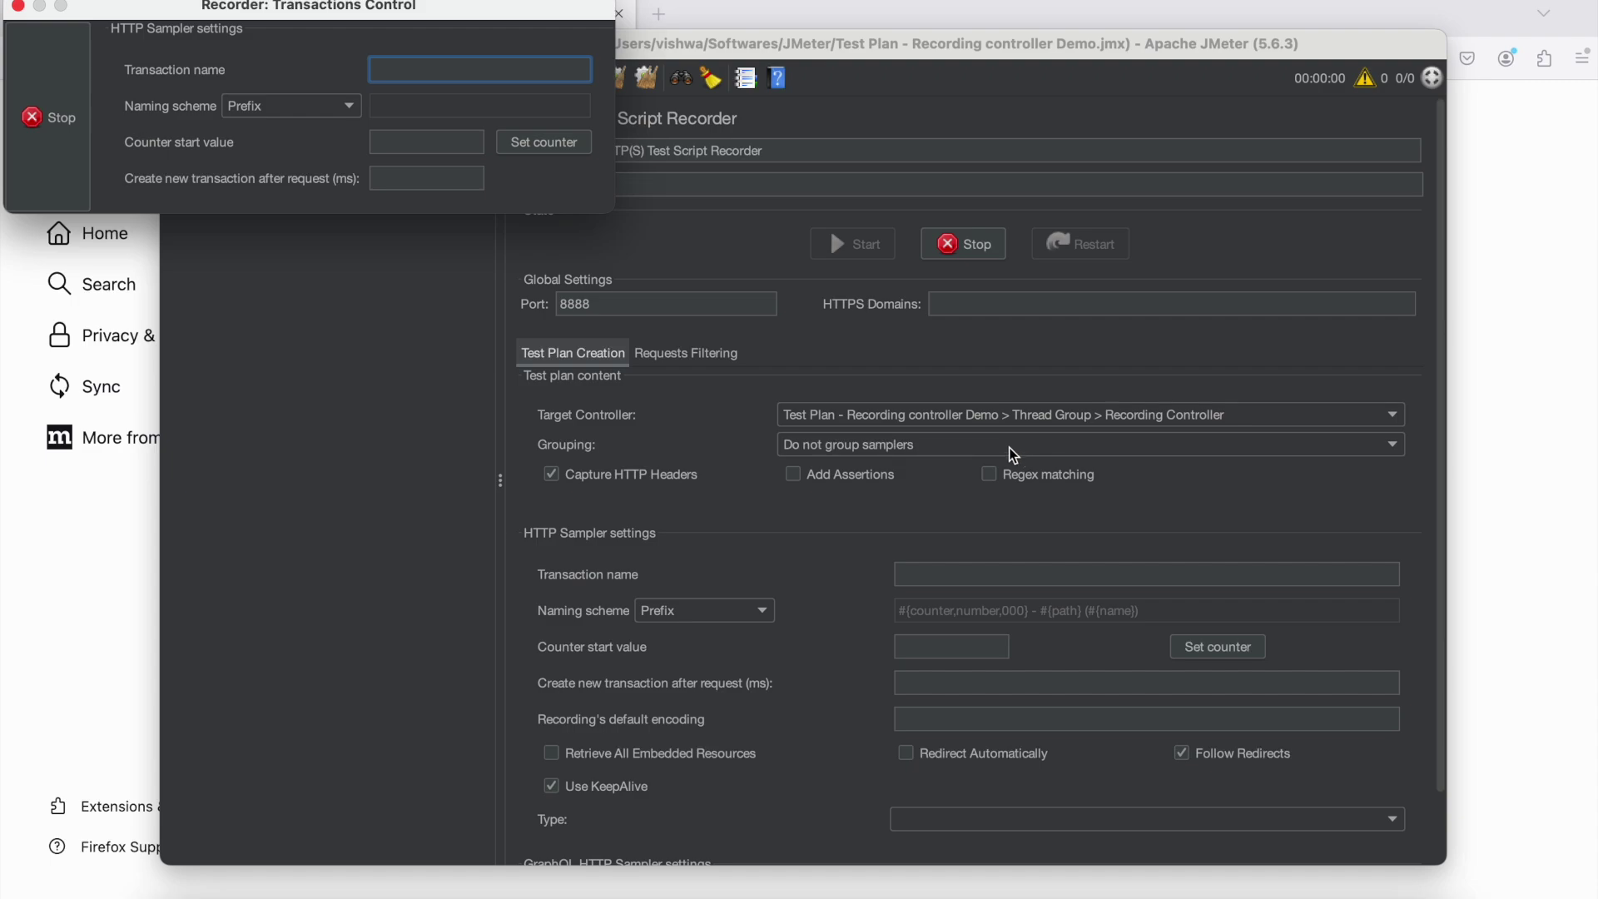
type("Login")
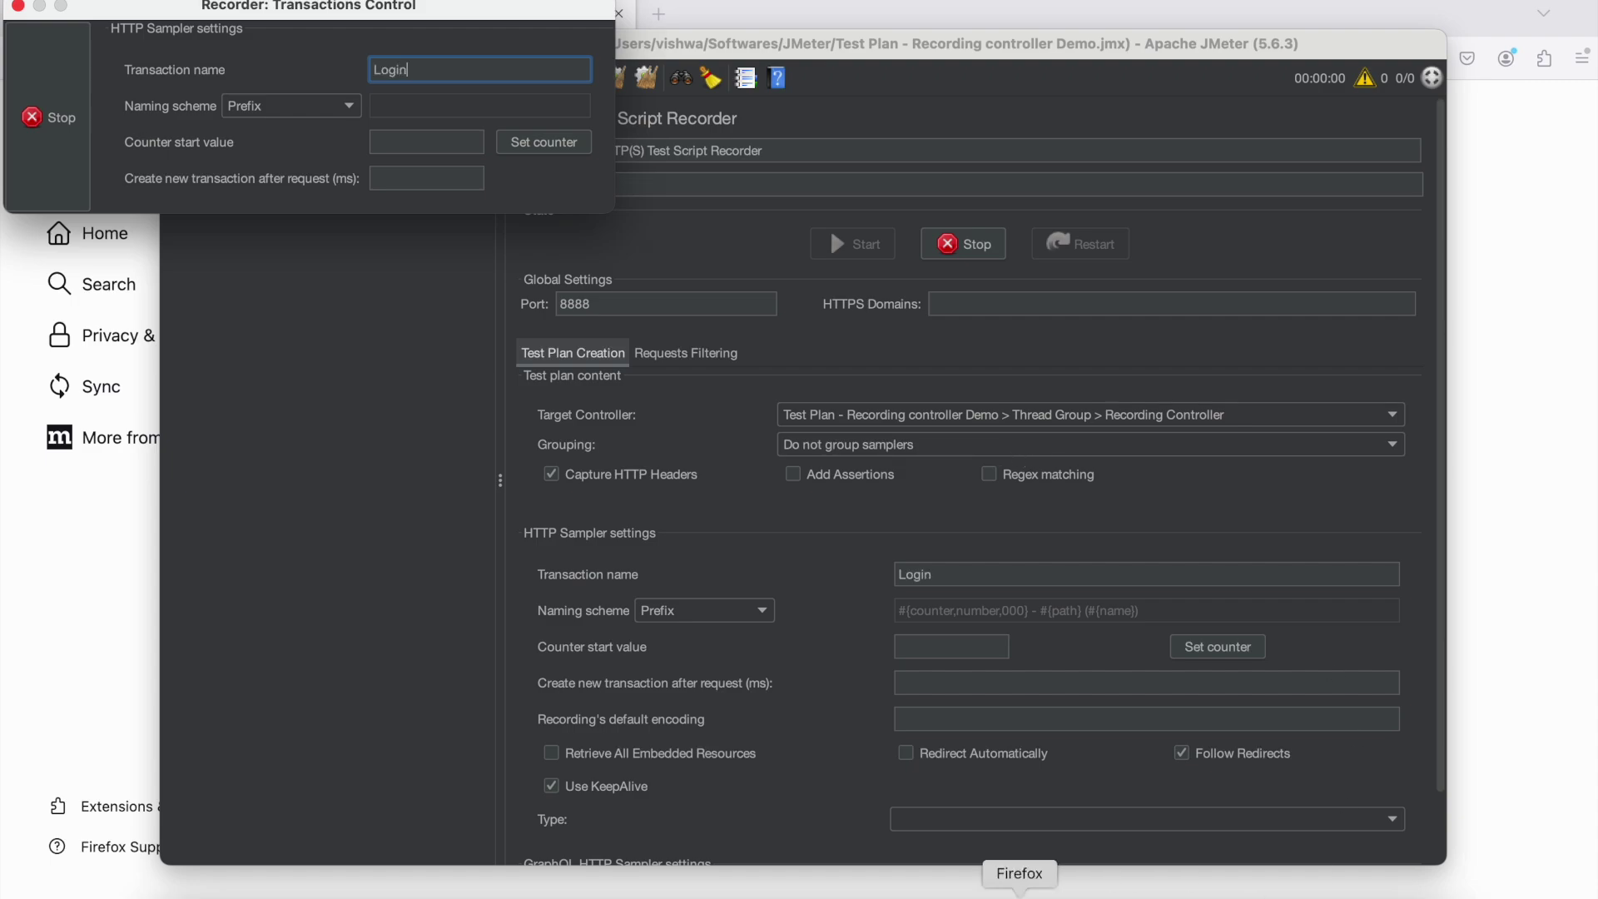
left_click(1020, 895)
left_click_drag(400, 12, 1042, 554)
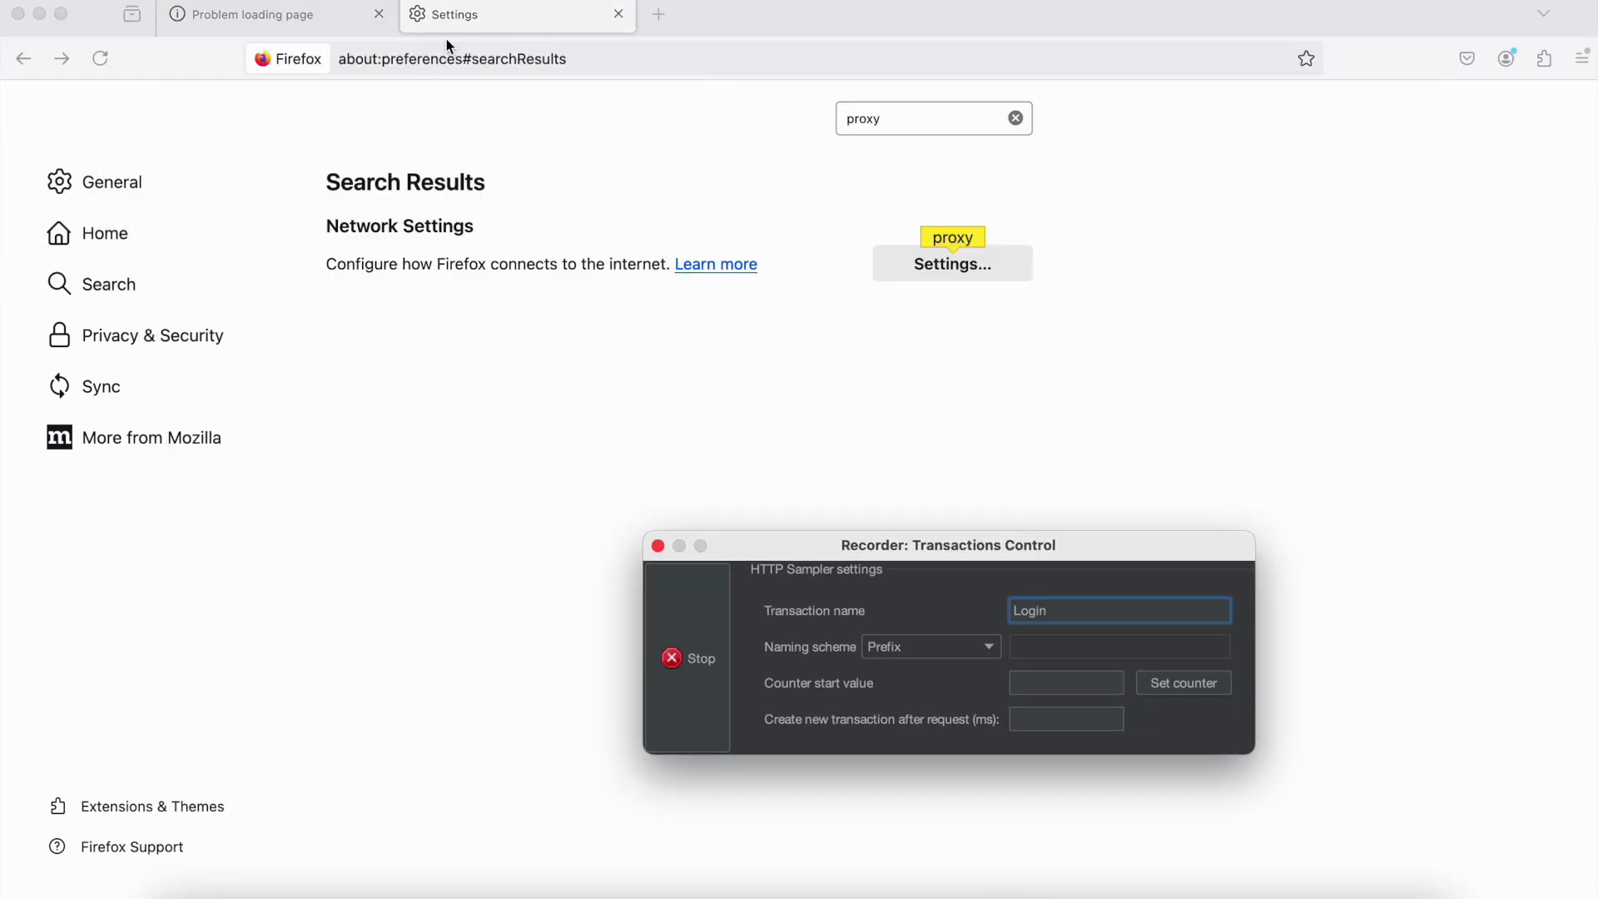
left_click(619, 14)
key("super+l")
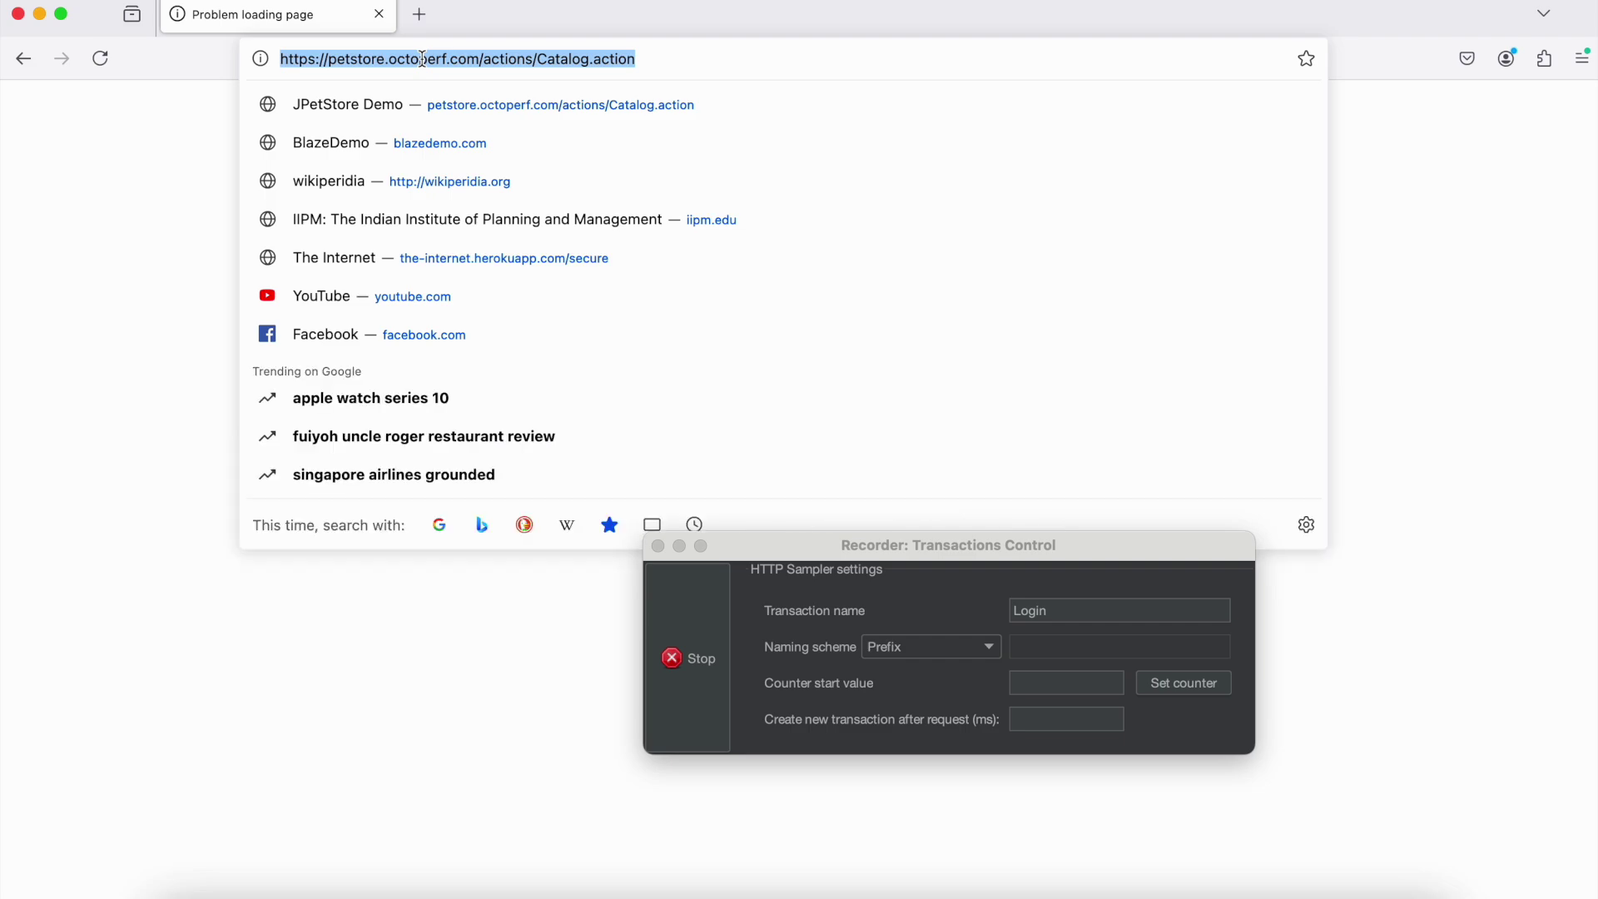
key("Return")
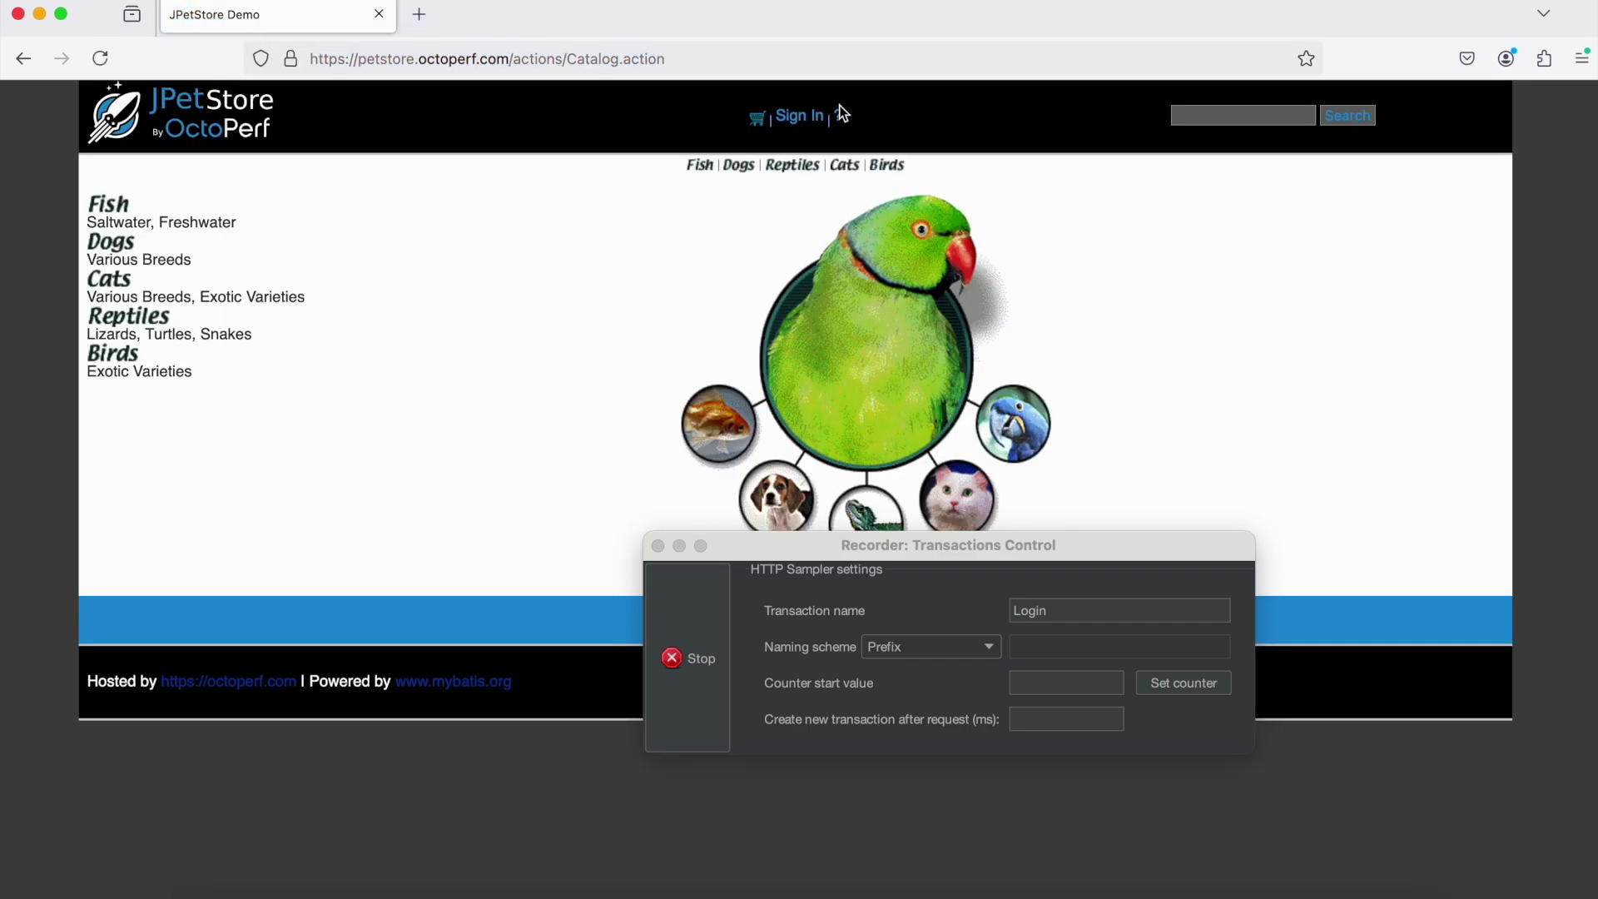
Sign in to JPetStore with the demo account's username and password, declining to save it
left_click(797, 118)
left_click(775, 262)
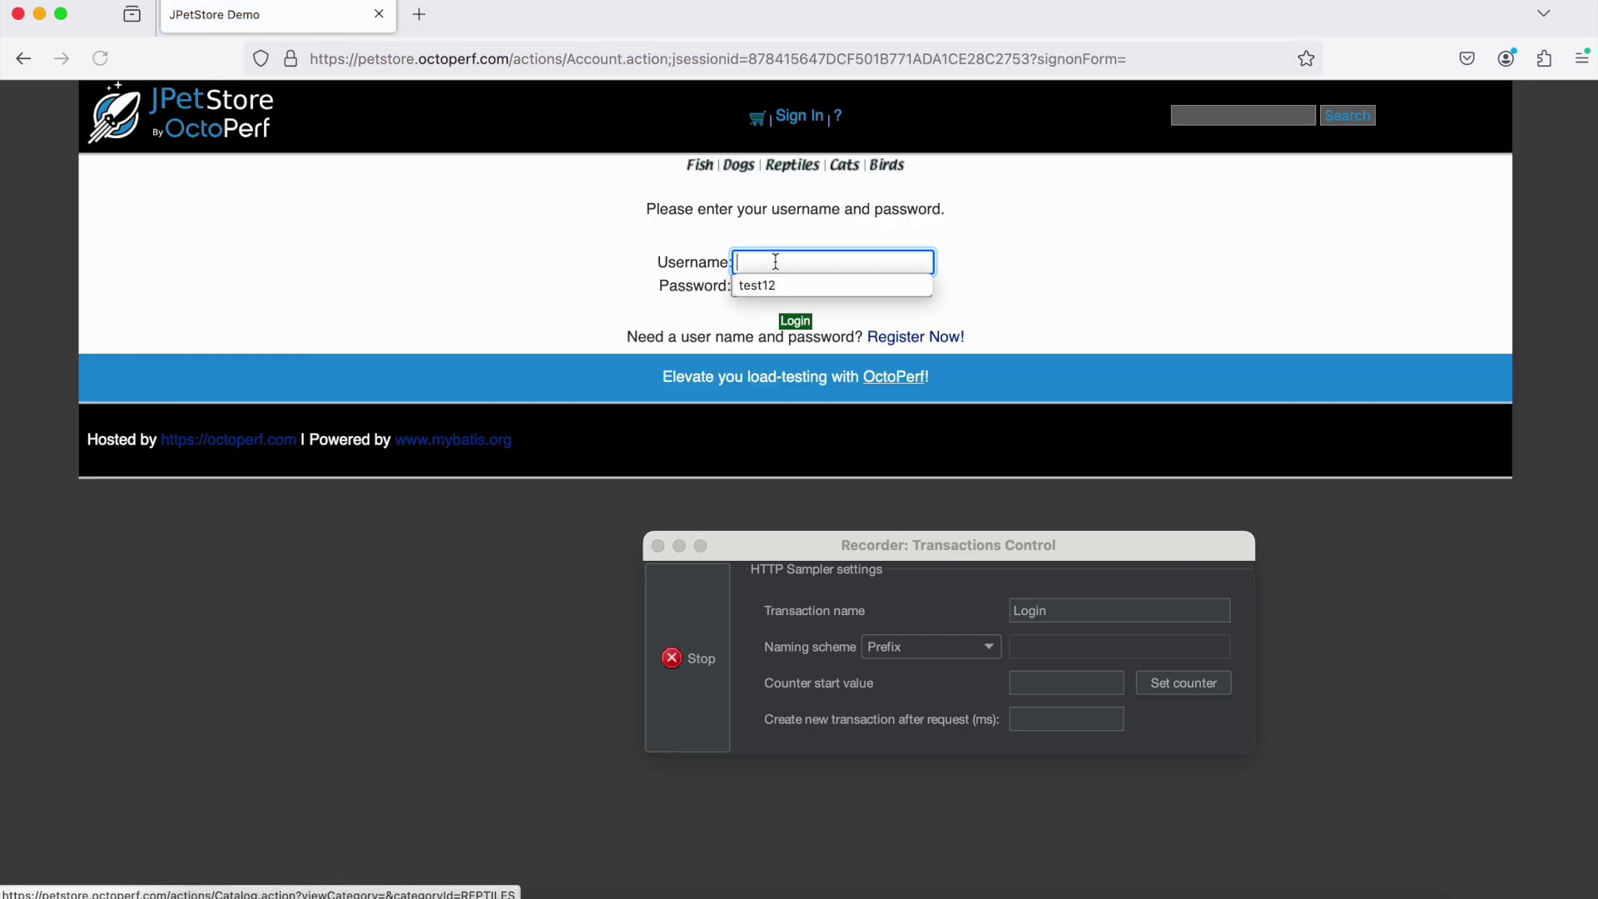
type("test2")
key("Tab")
type("test2")
left_click(796, 322)
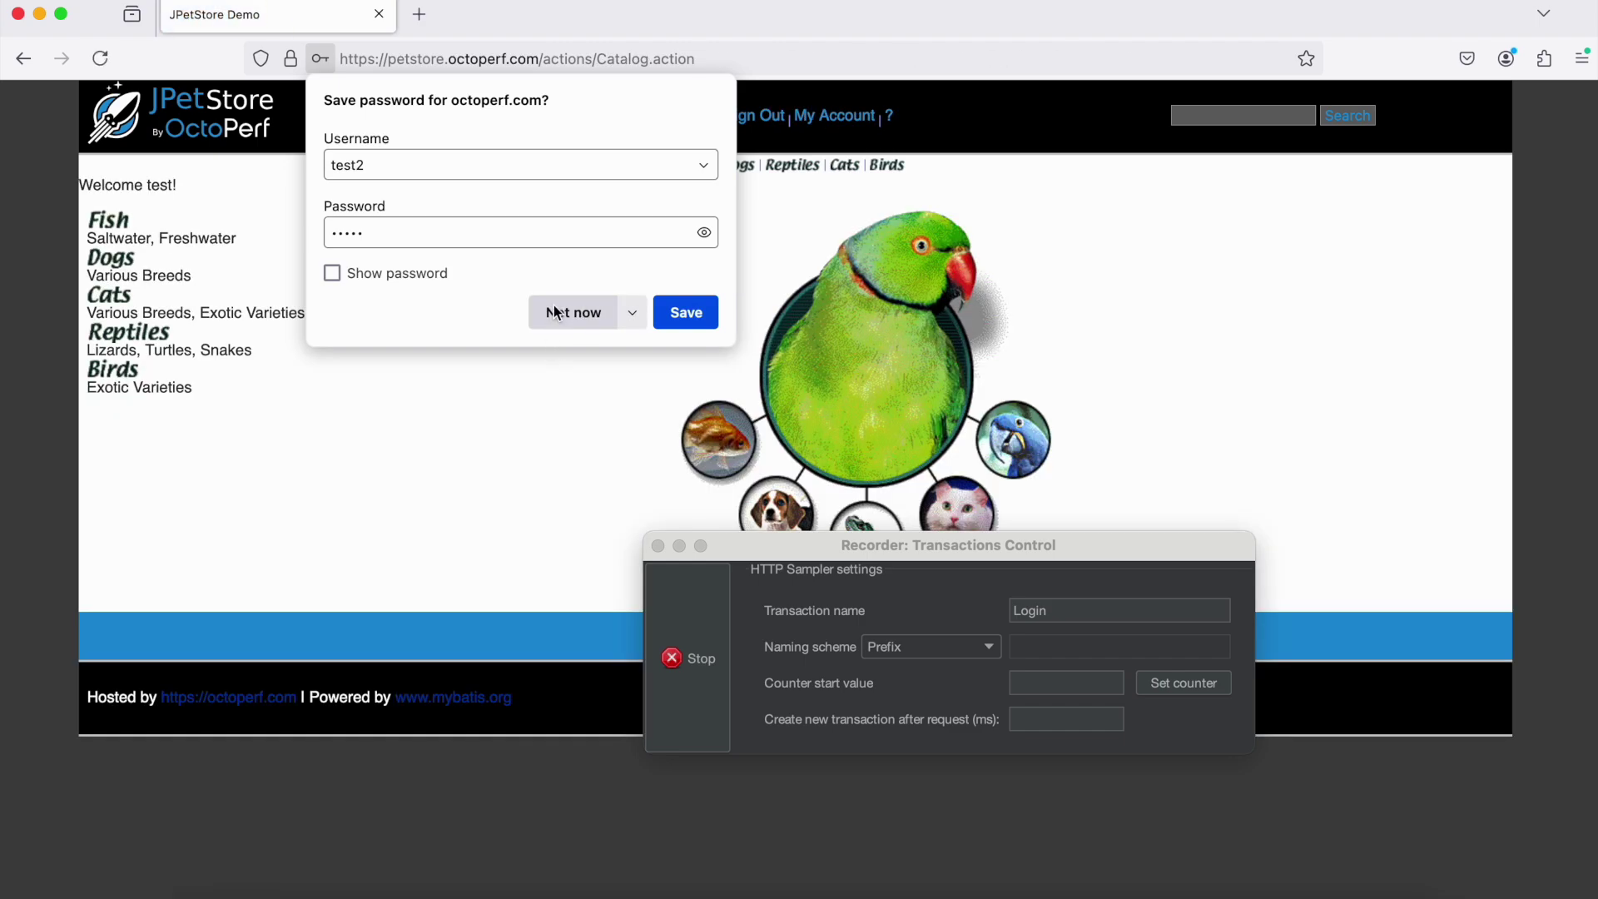
left_click(552, 314)
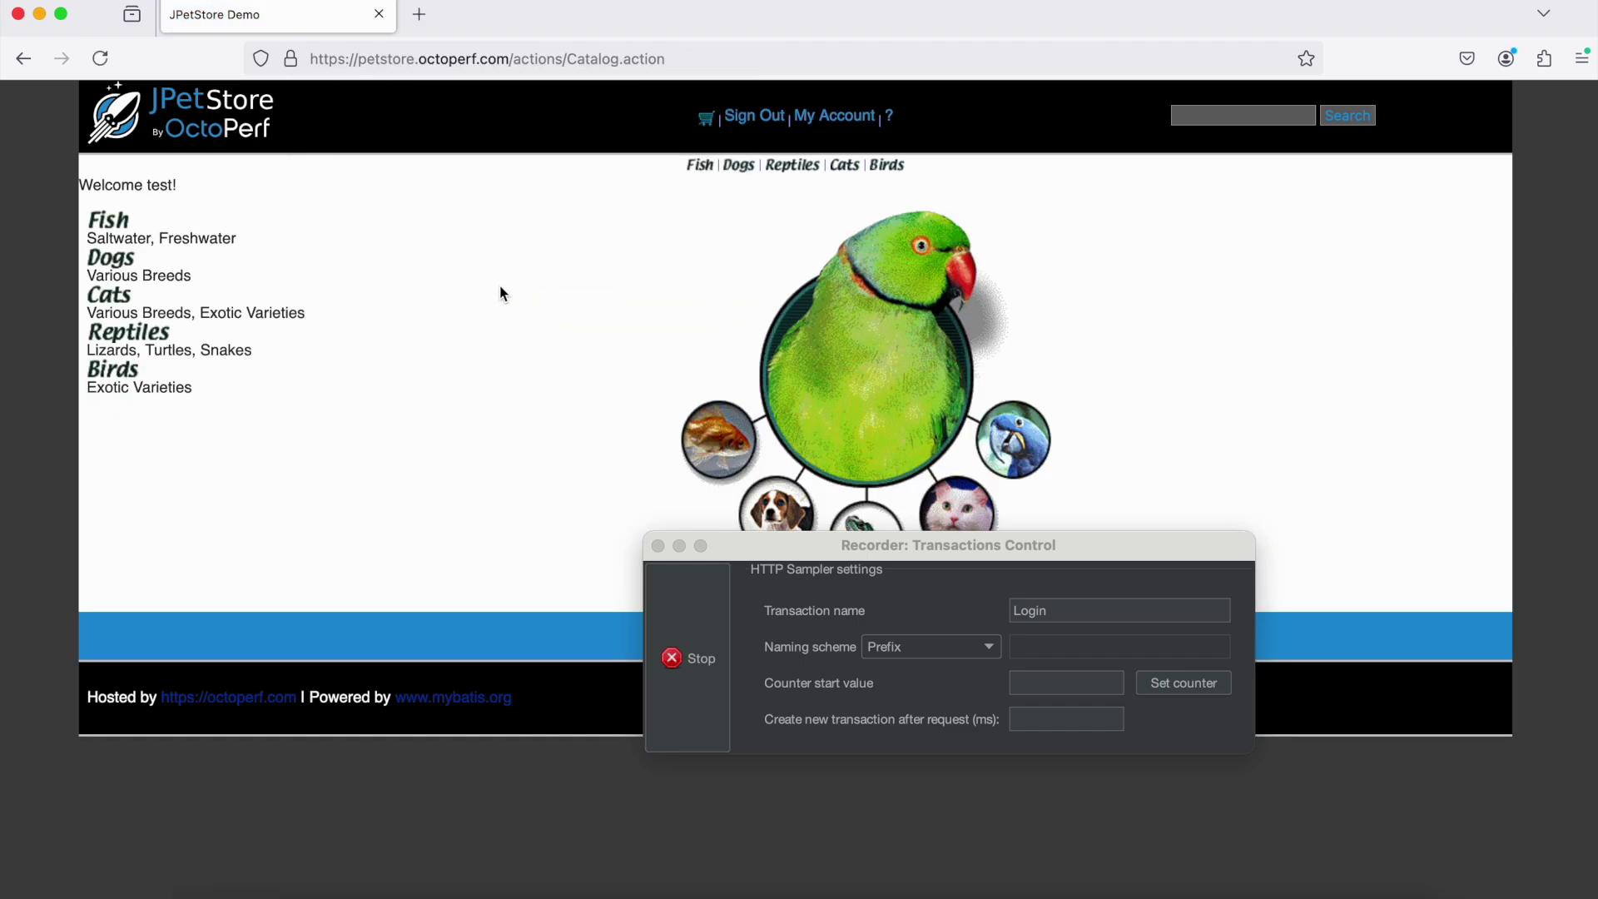
left_click(689, 660)
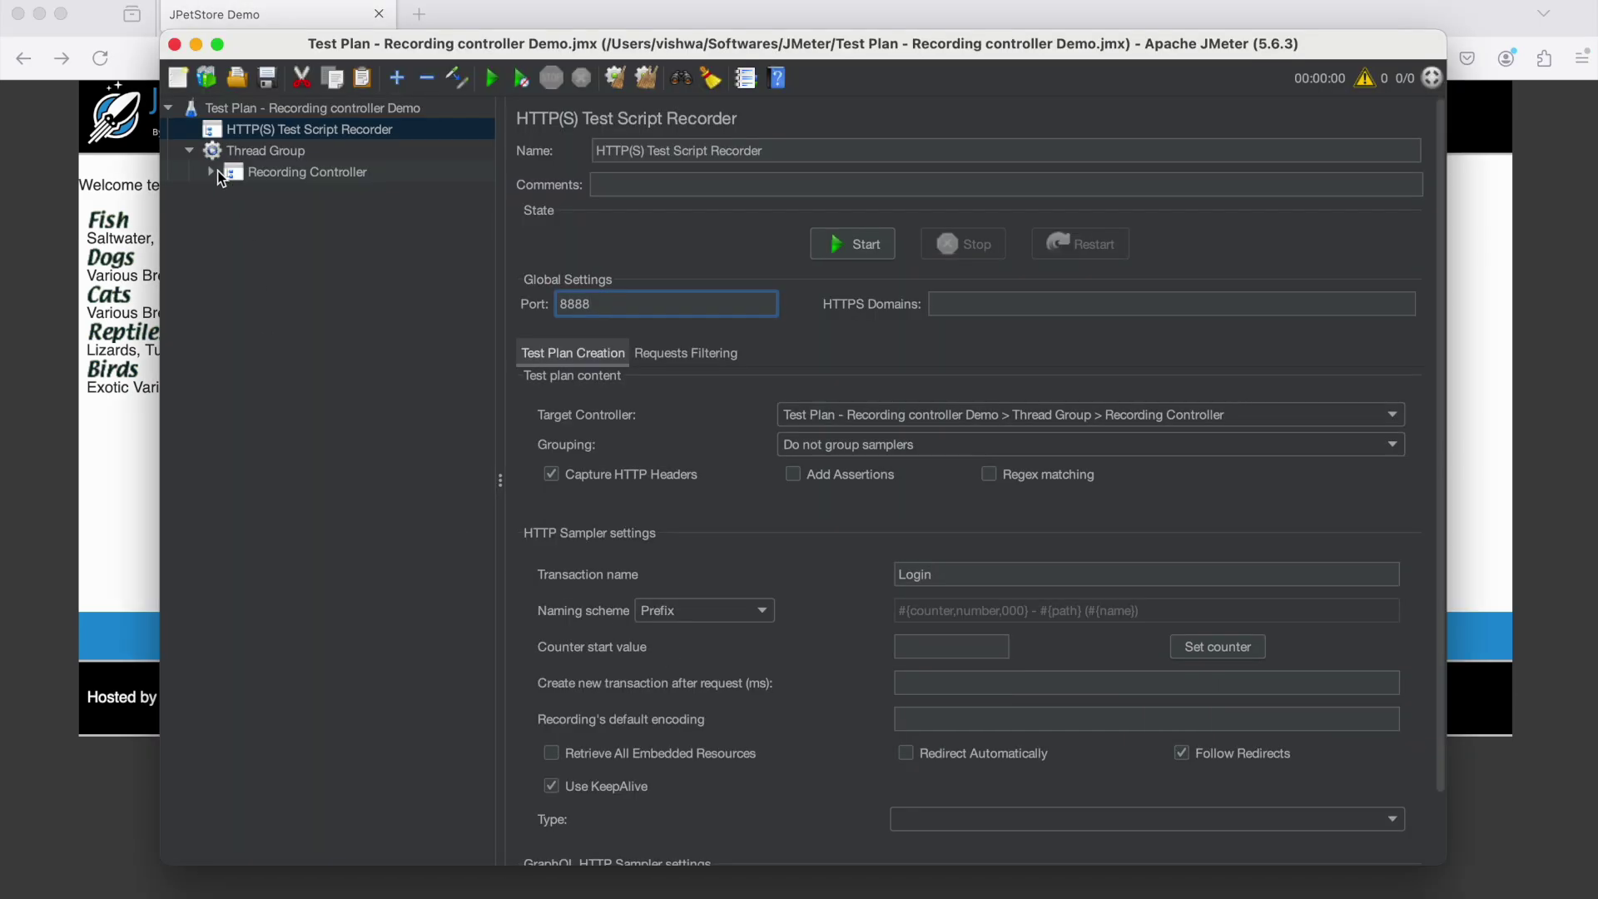
left_click(215, 172)
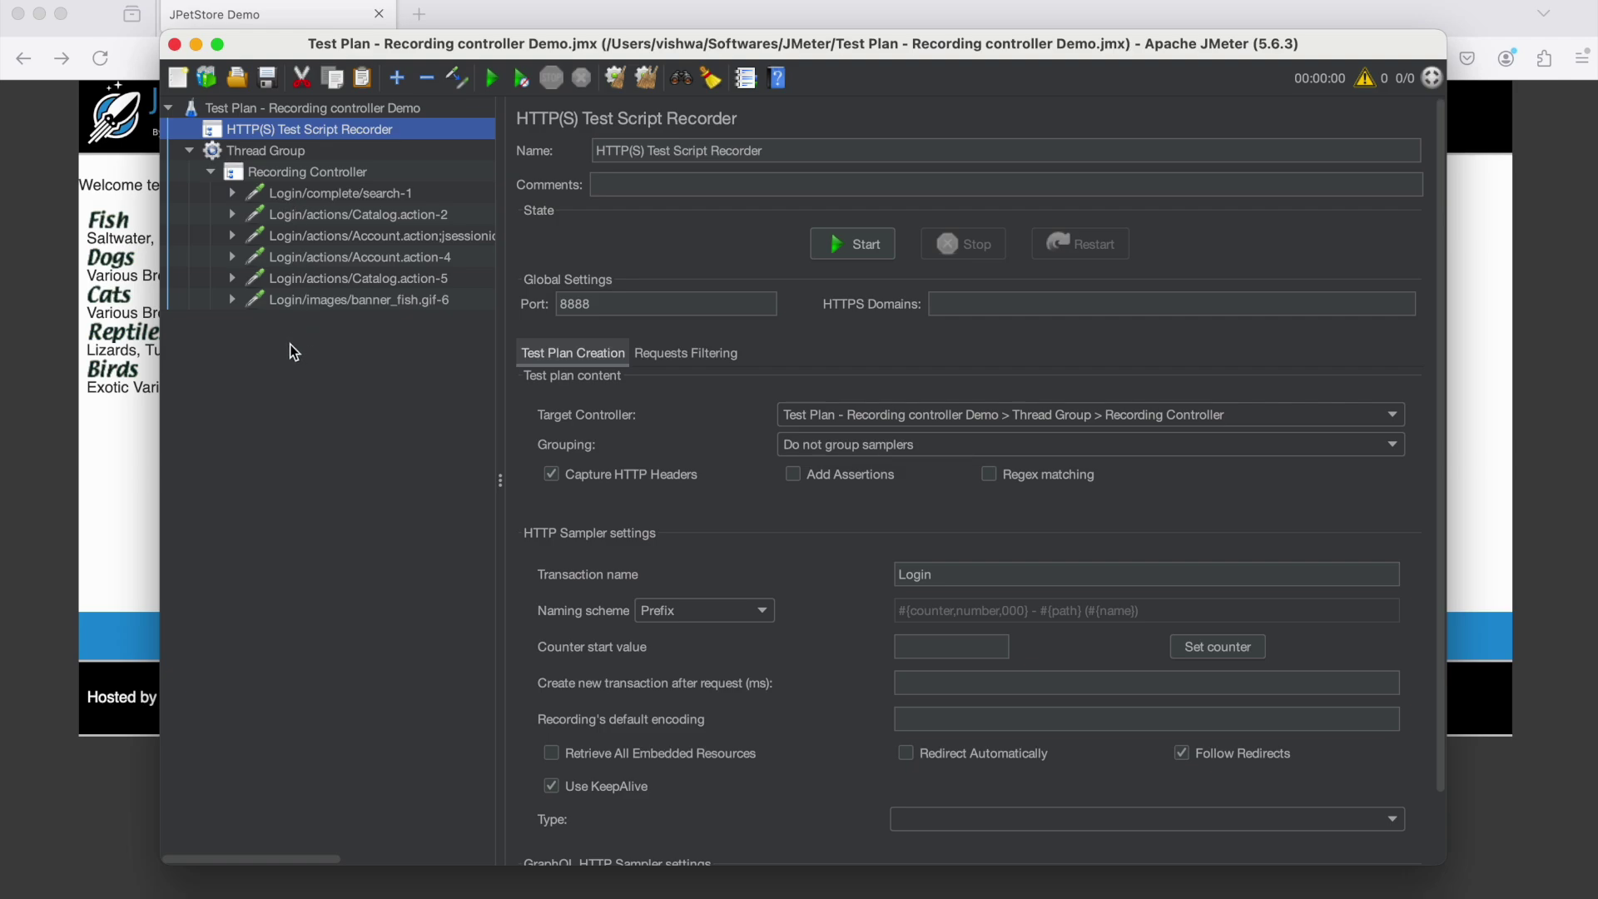
left_click(299, 196)
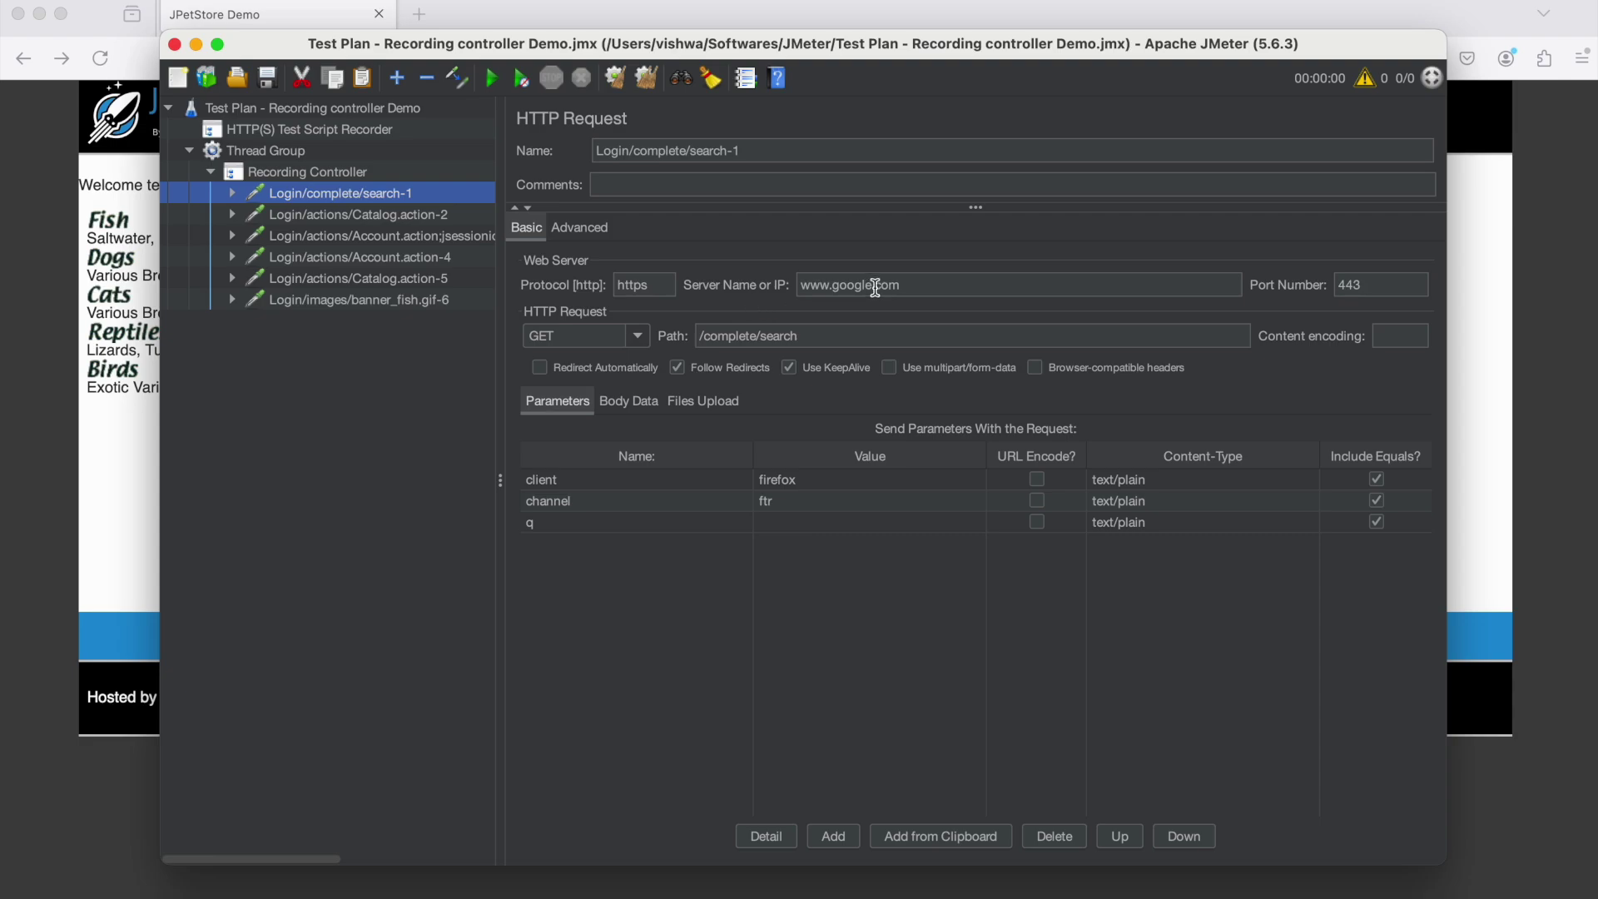
right_click(321, 198)
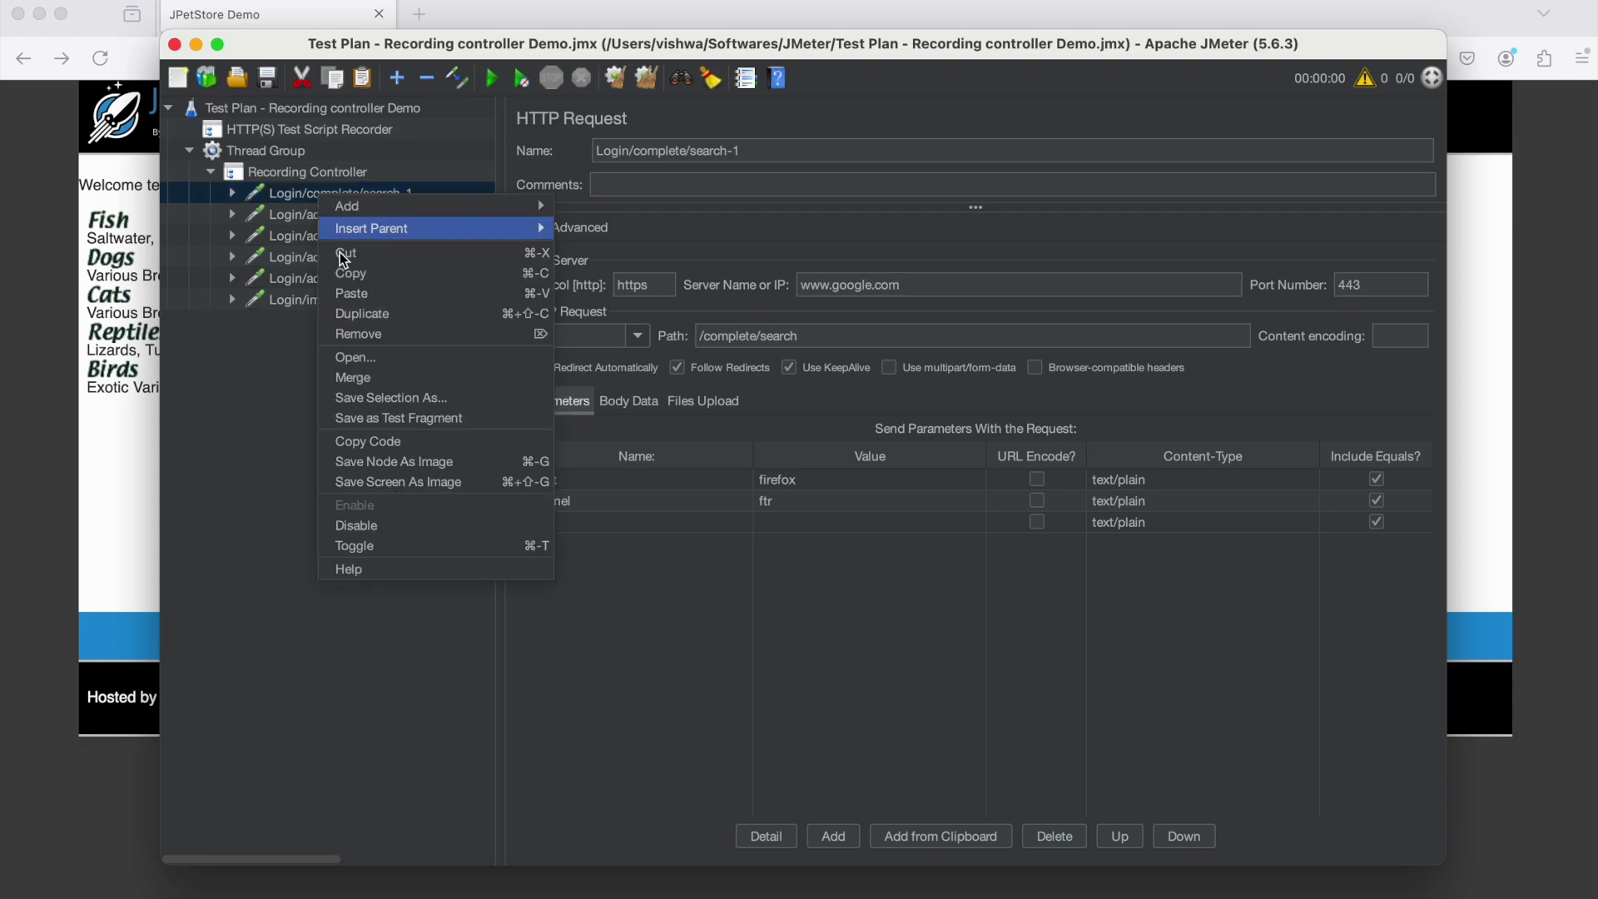
left_click(966, 284)
left_click_drag(962, 283, 801, 284)
right_click(328, 203)
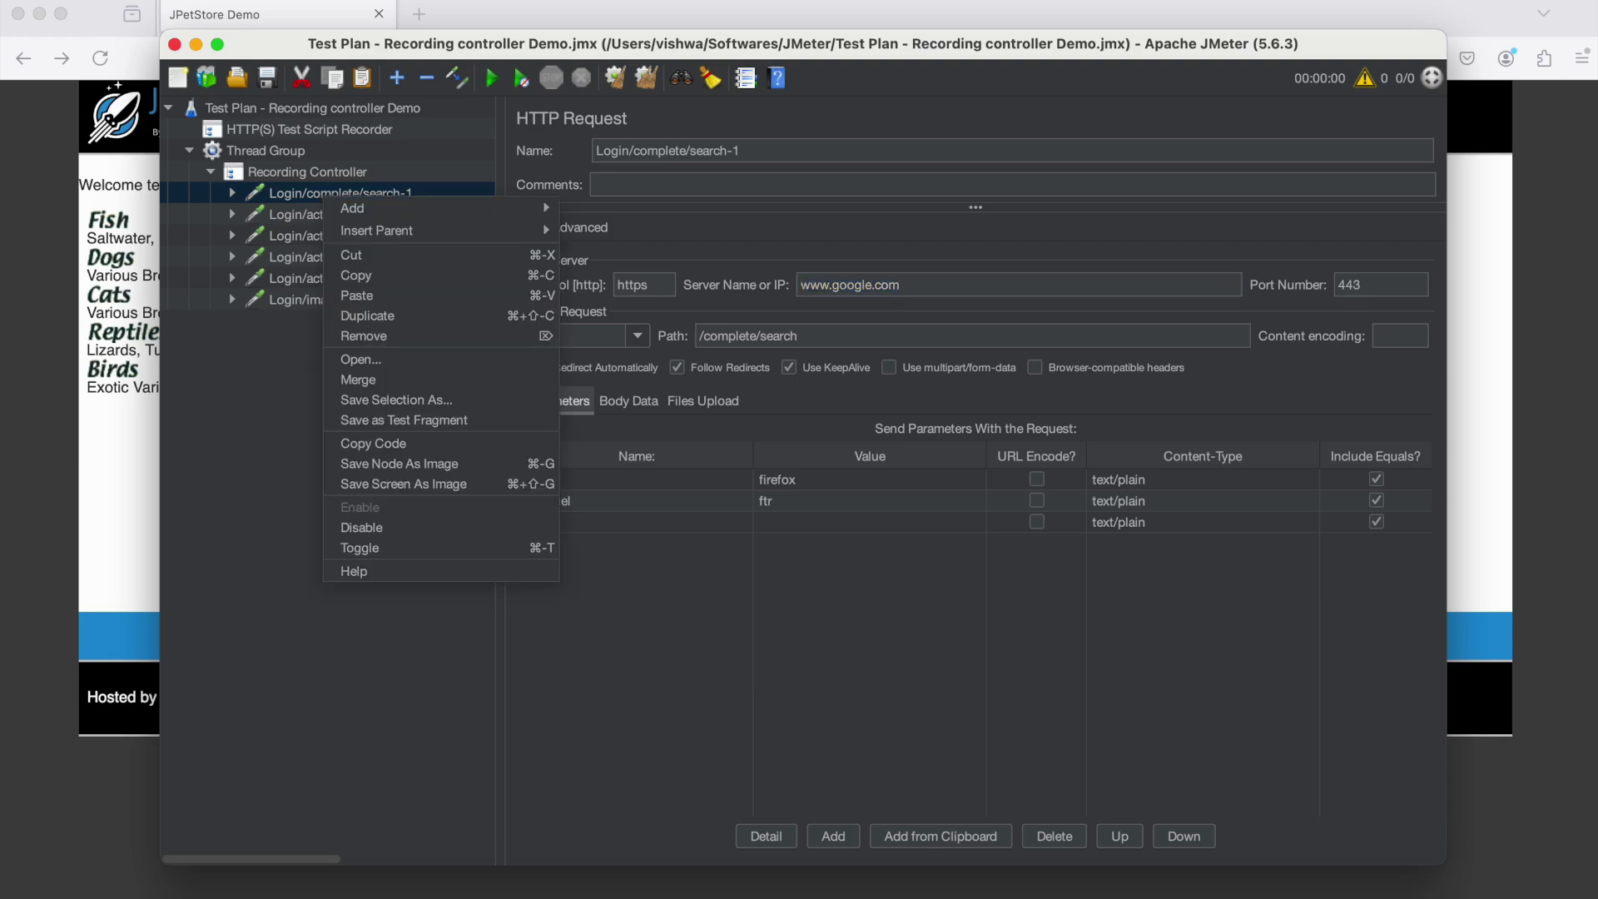
left_click(425, 336)
left_click(795, 488)
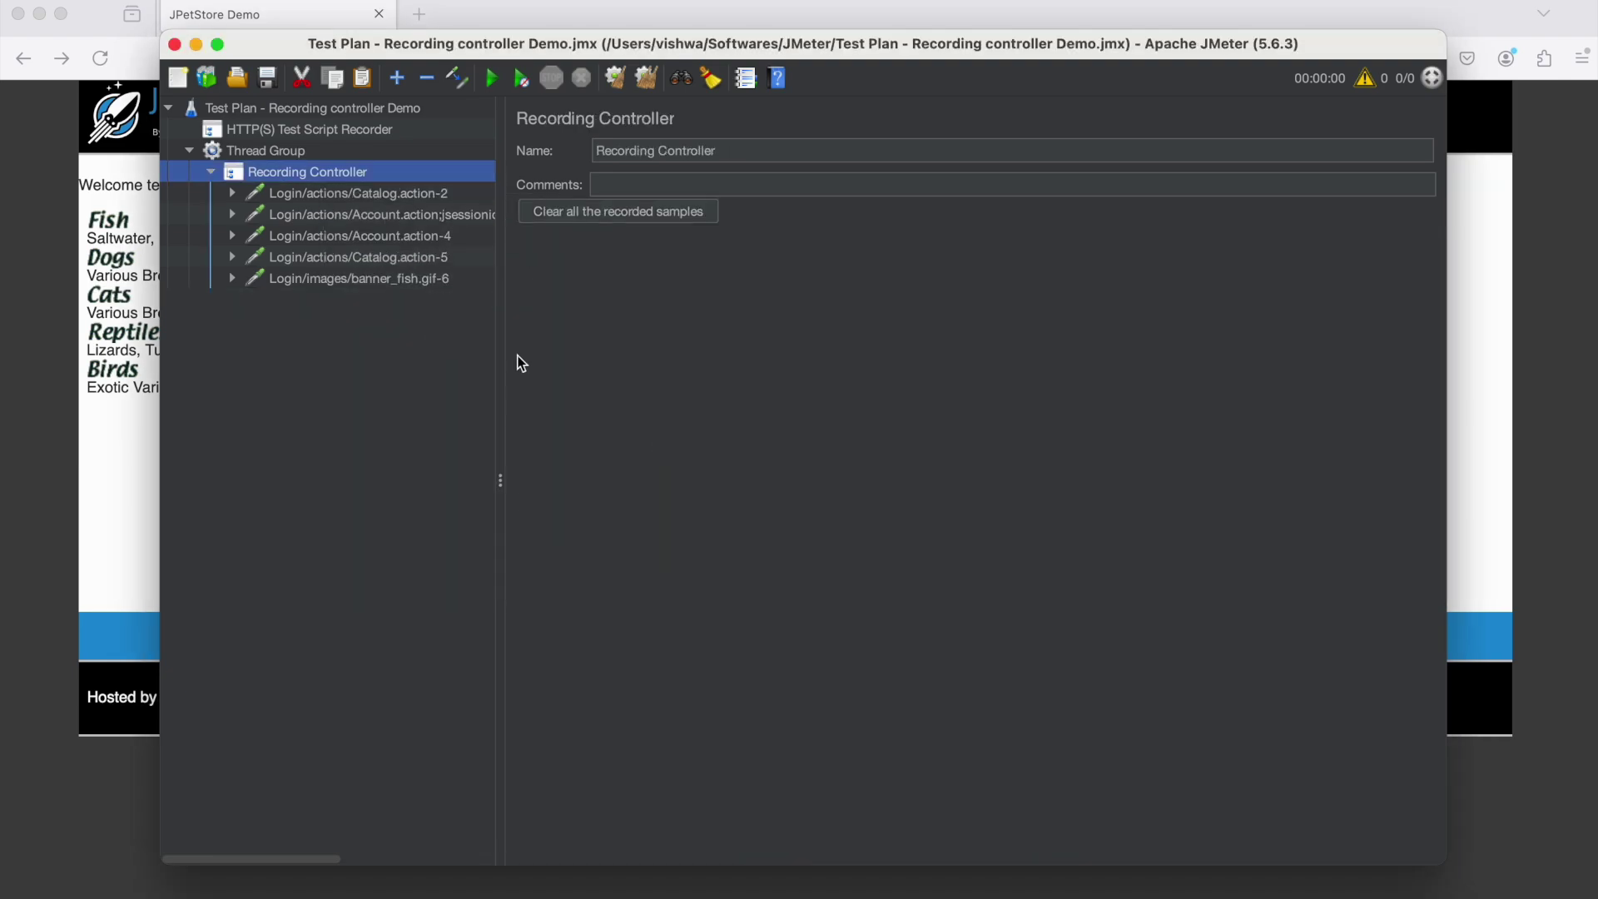
Review the five remaining petstore.octoperf.com requests, from Catalog.action-2 to banner_fish.gif-6
left_click(367, 200)
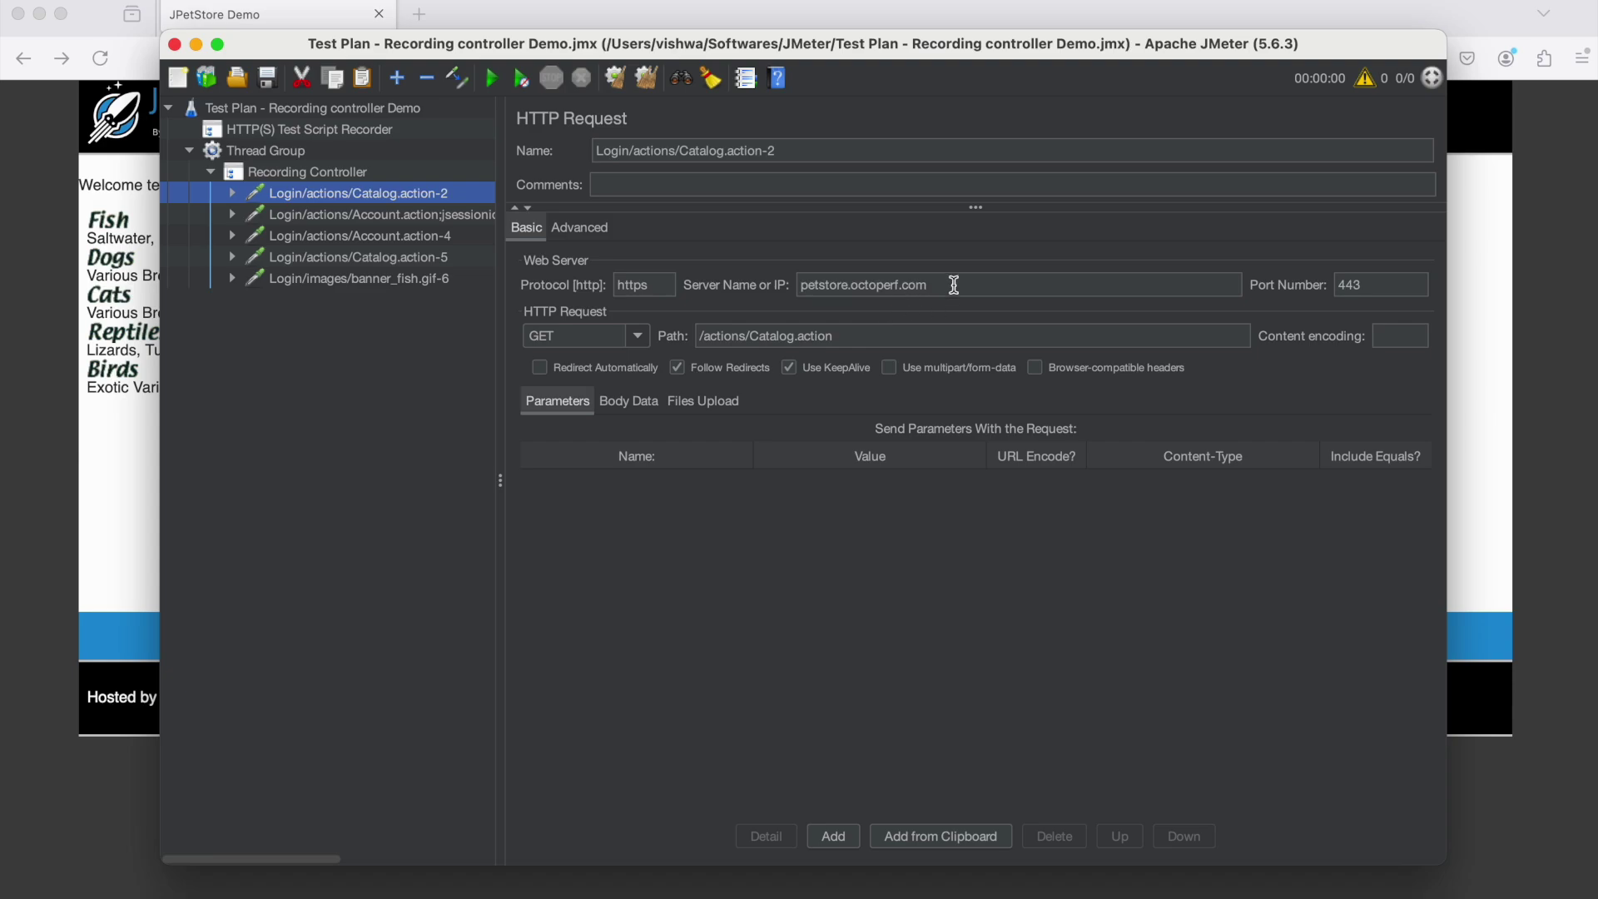
left_click_drag(954, 285, 771, 284)
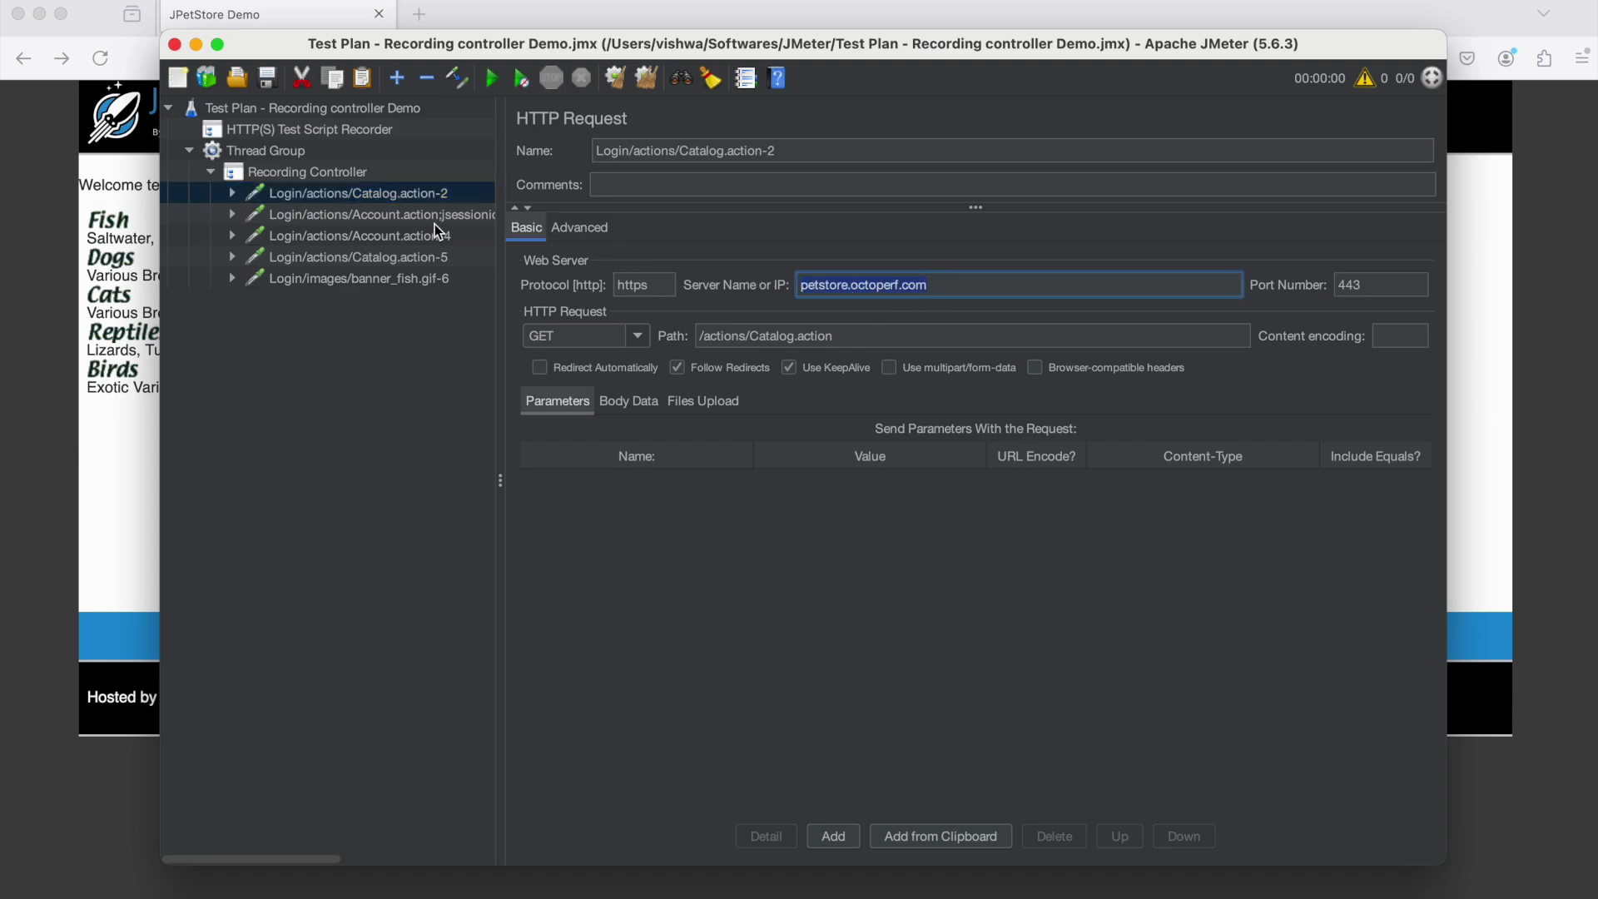
left_click(420, 218)
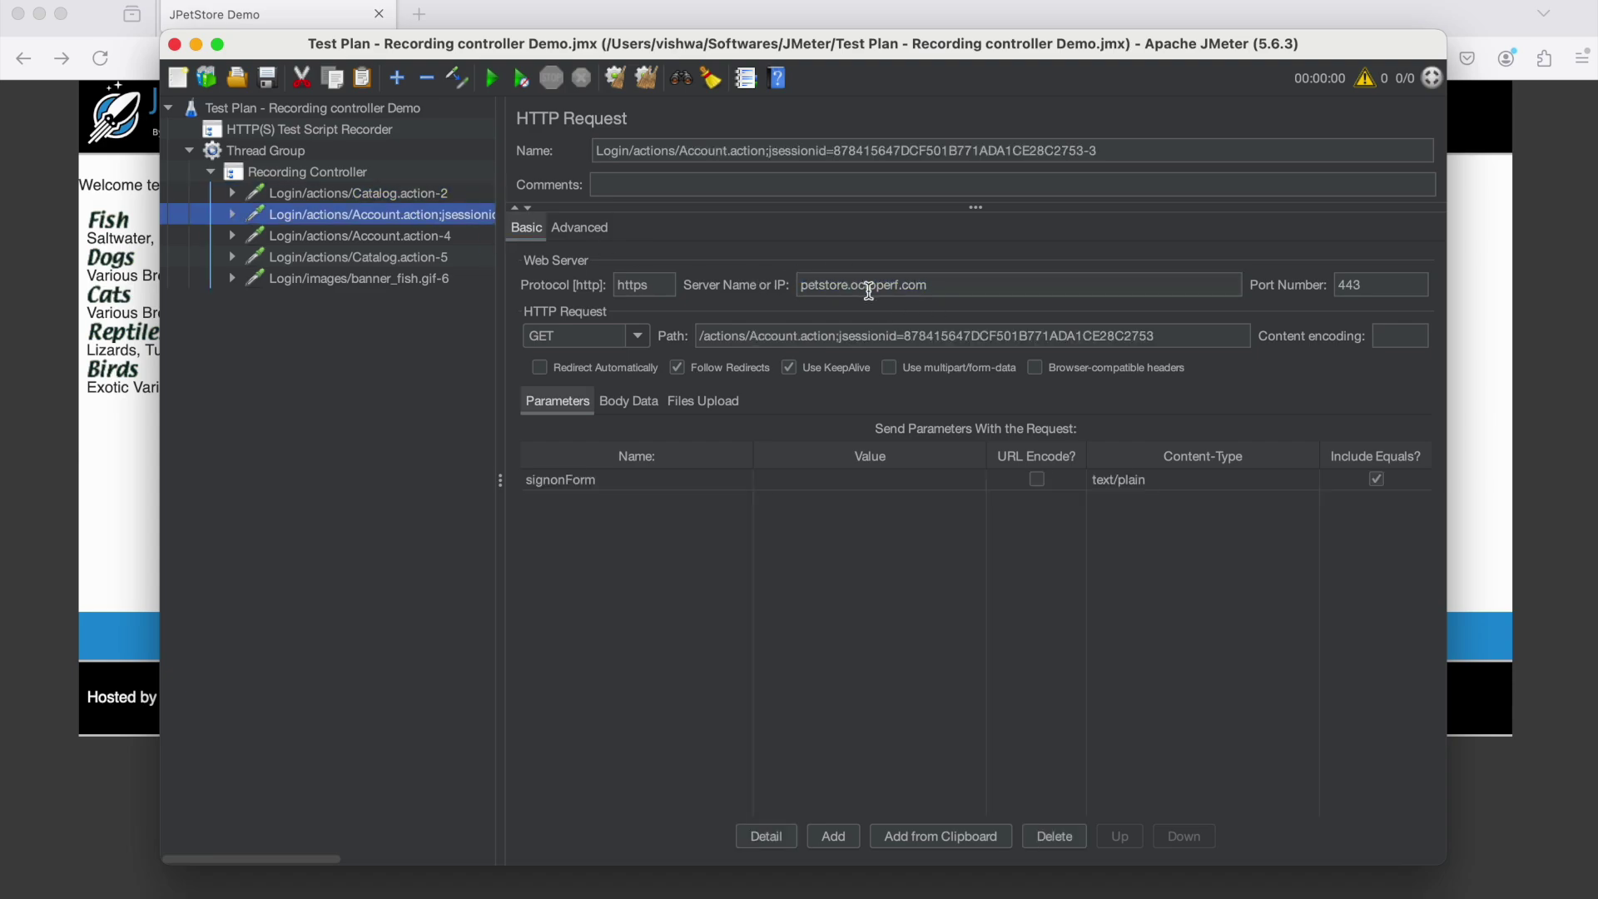
left_click(372, 243)
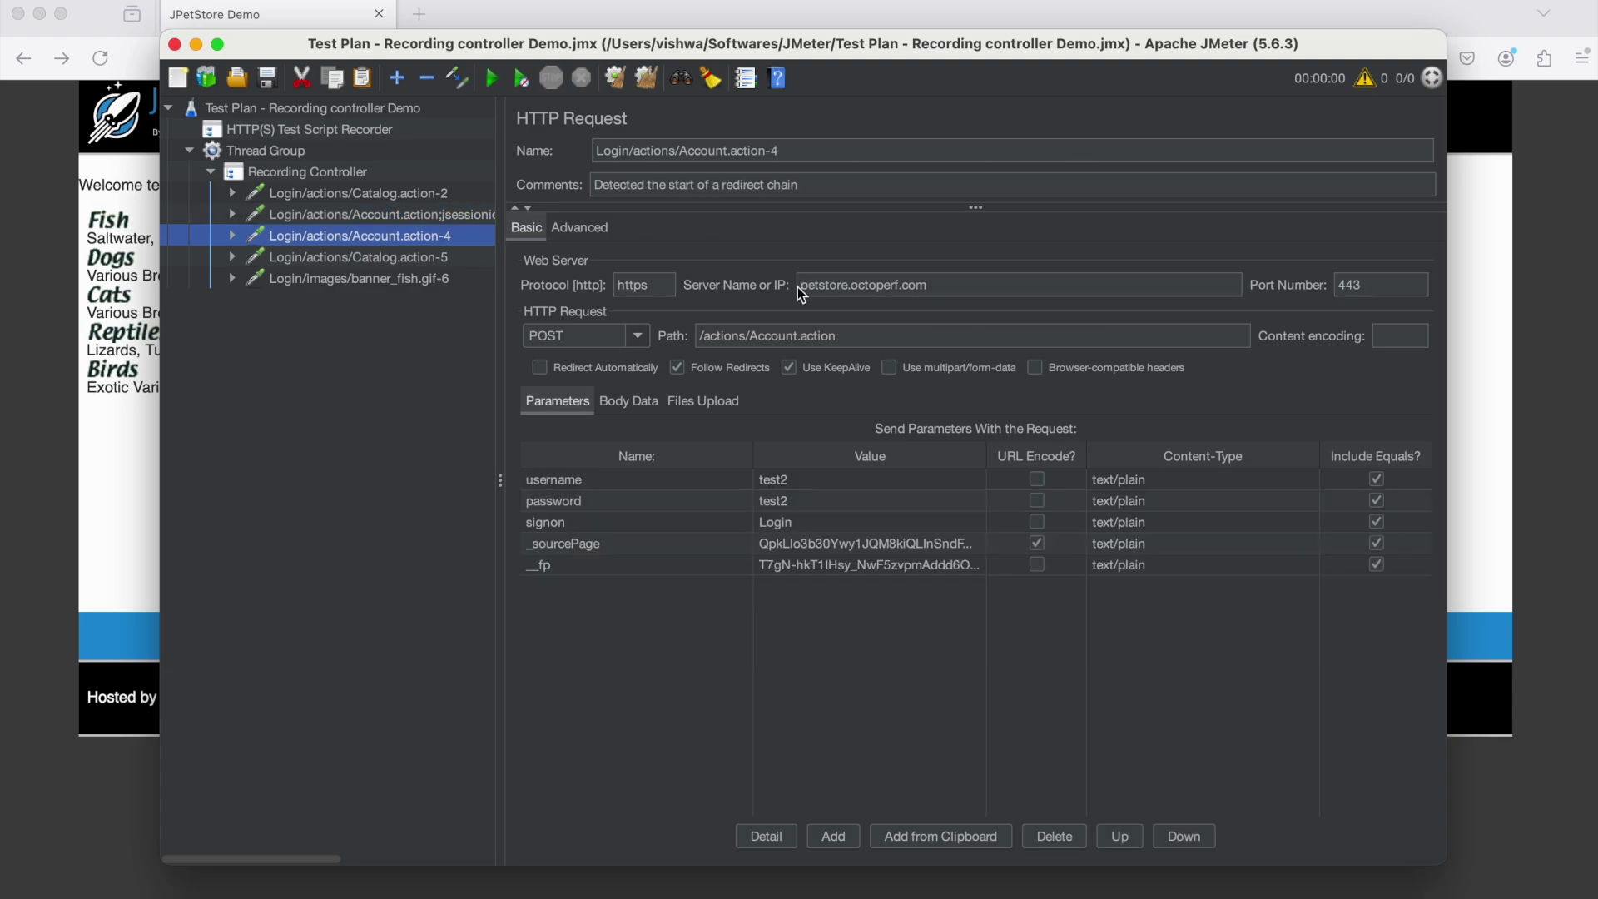
left_click(404, 258)
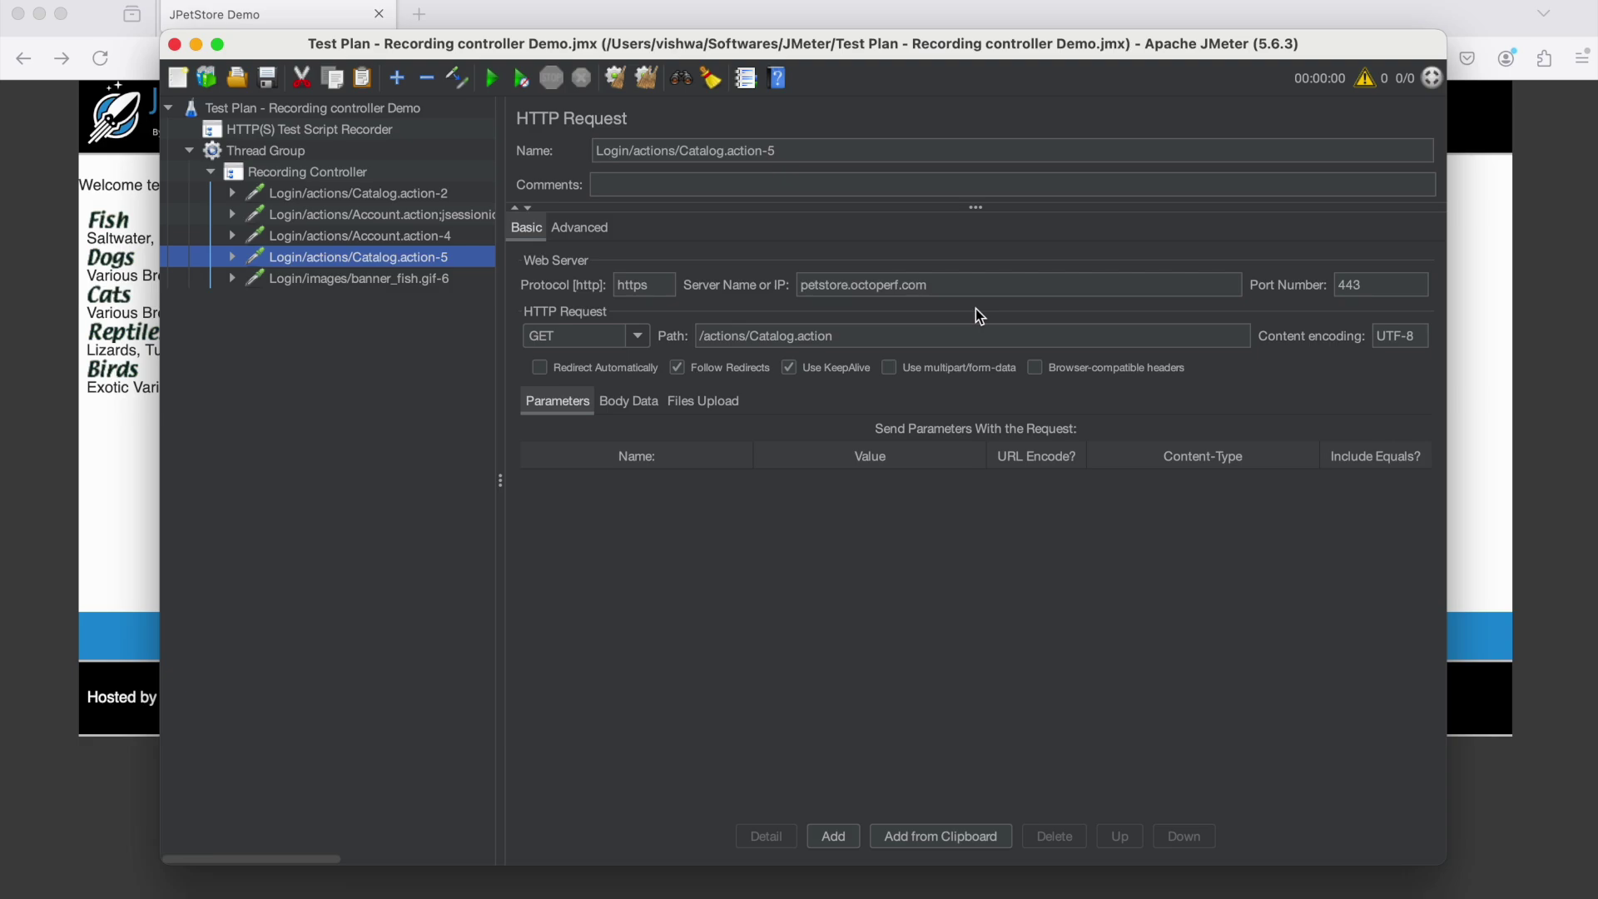
left_click(338, 278)
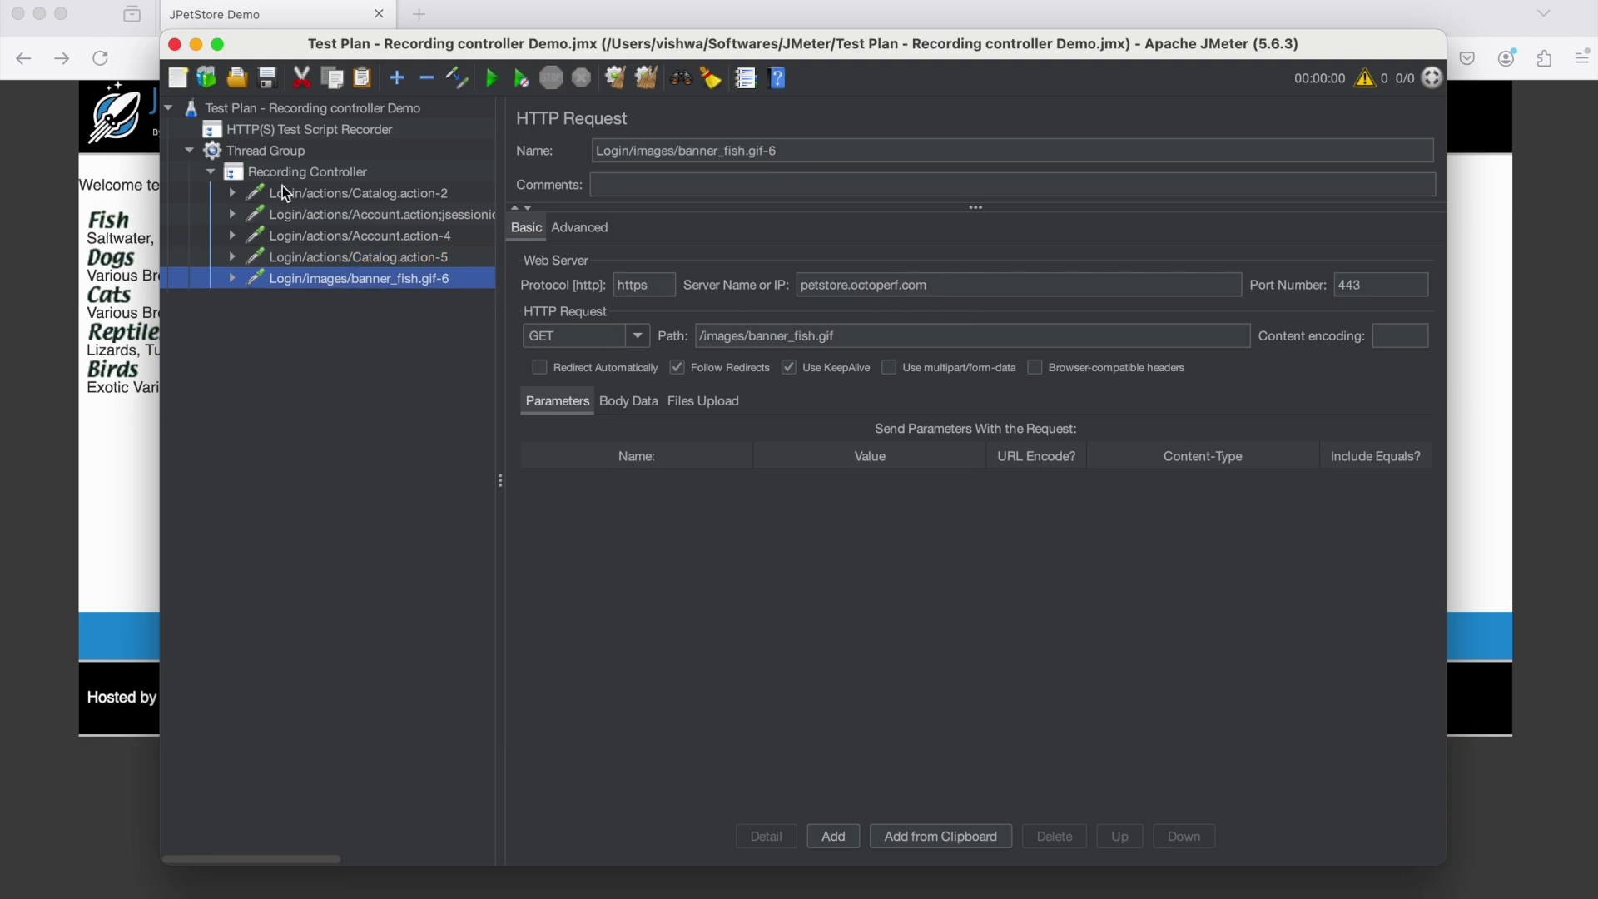
left_click(257, 175)
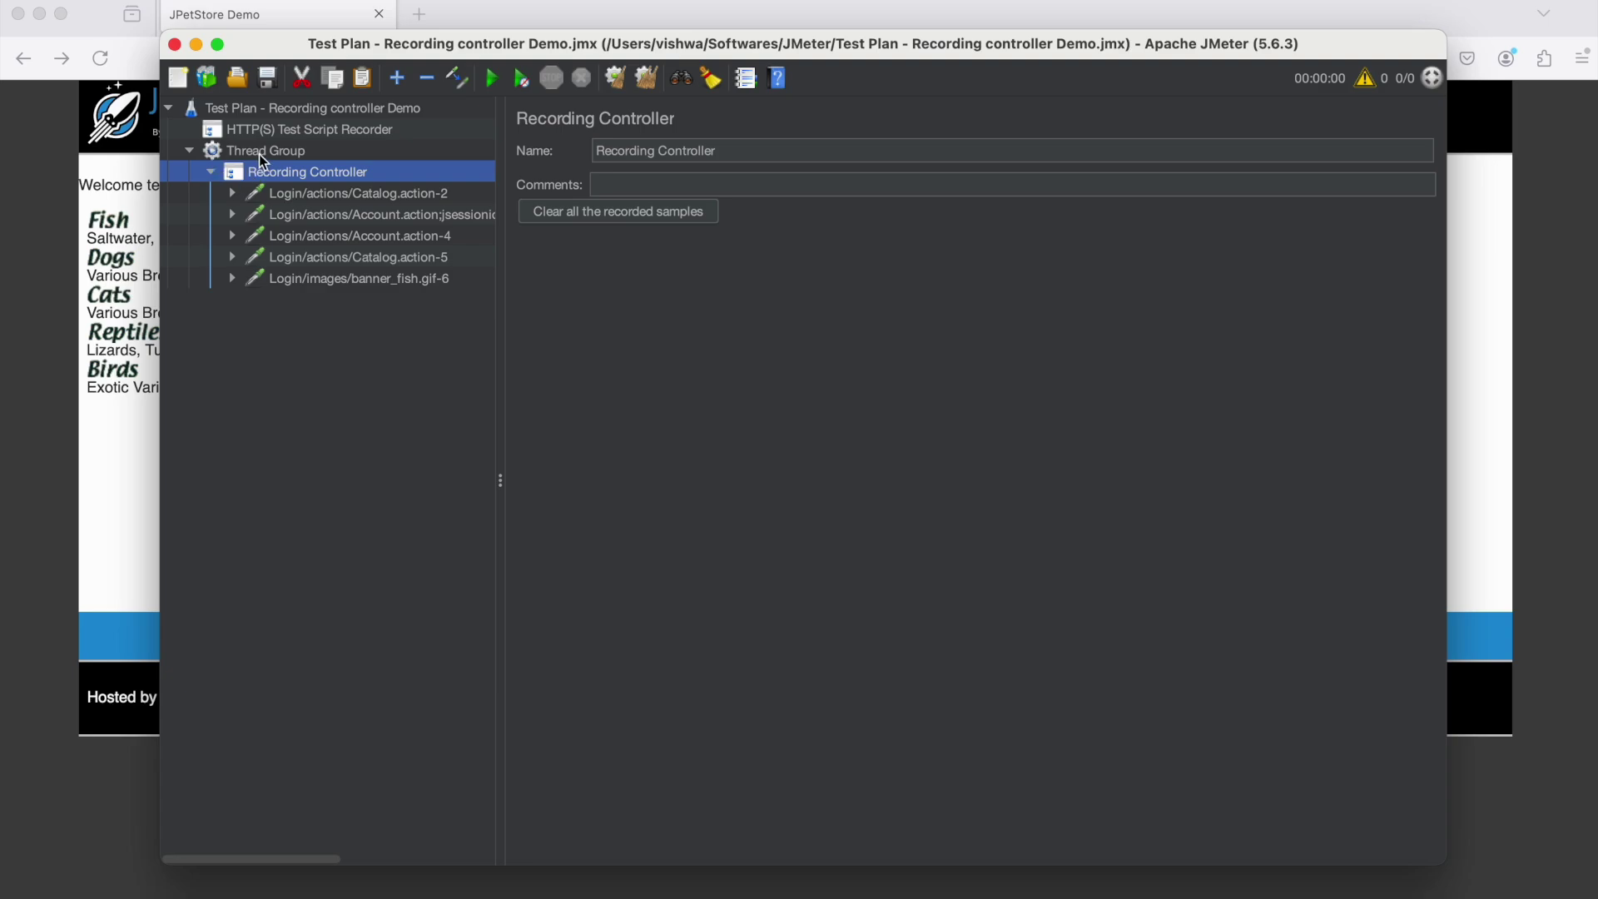
left_click(262, 157)
Add a View Results Tree listener to the Thread Group and run the test plan
right_click(263, 158)
mouse_move(356, 165)
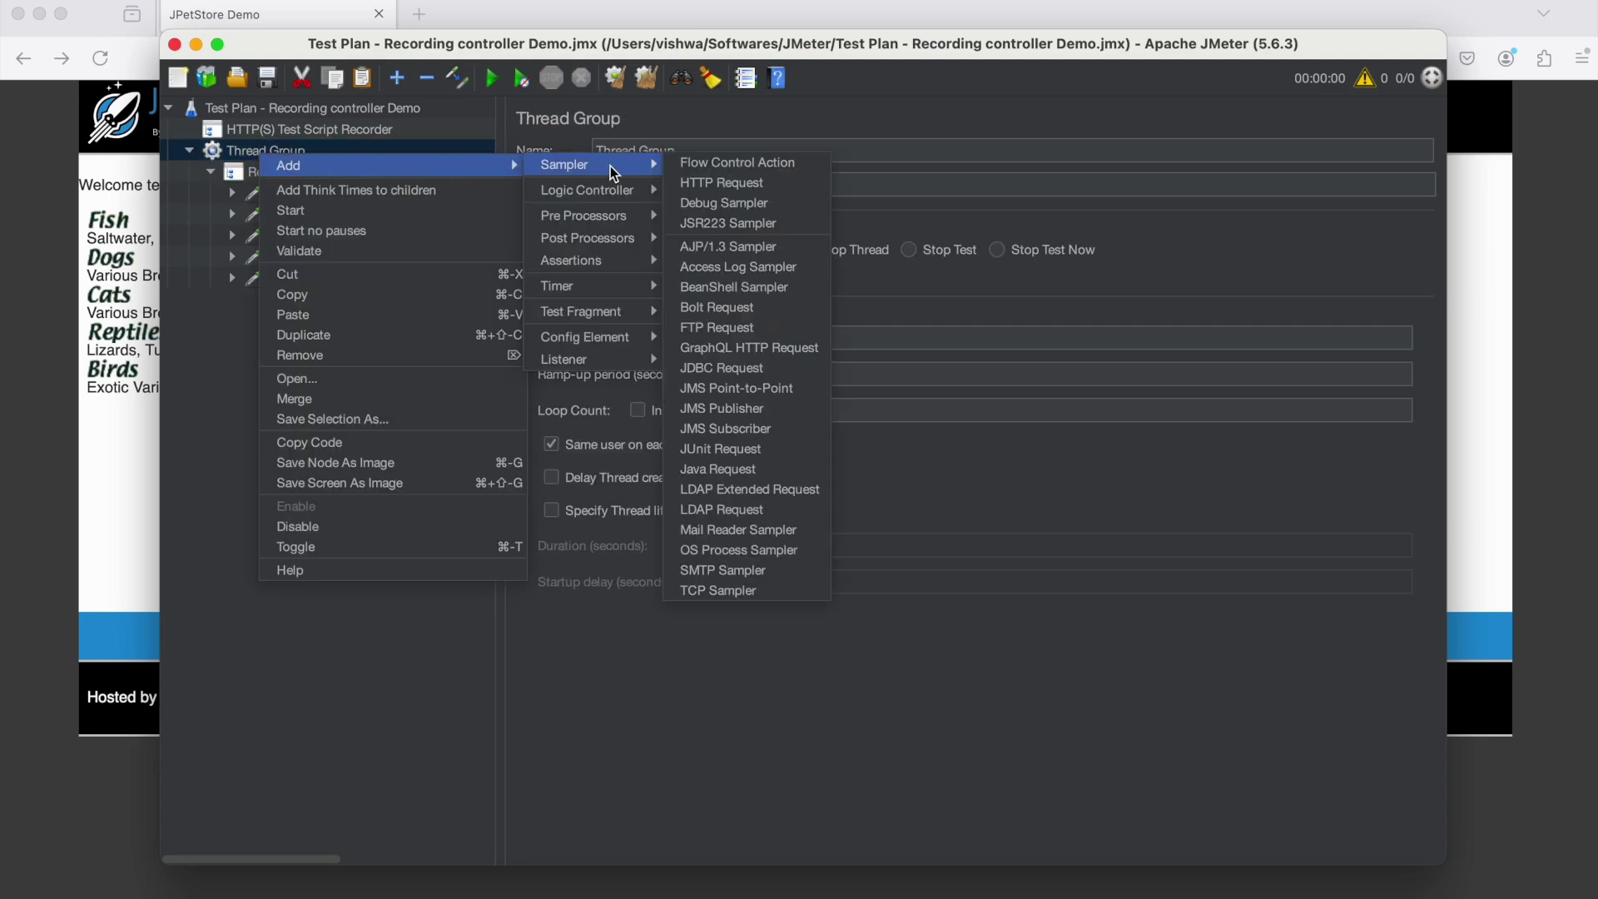
mouse_move(617, 360)
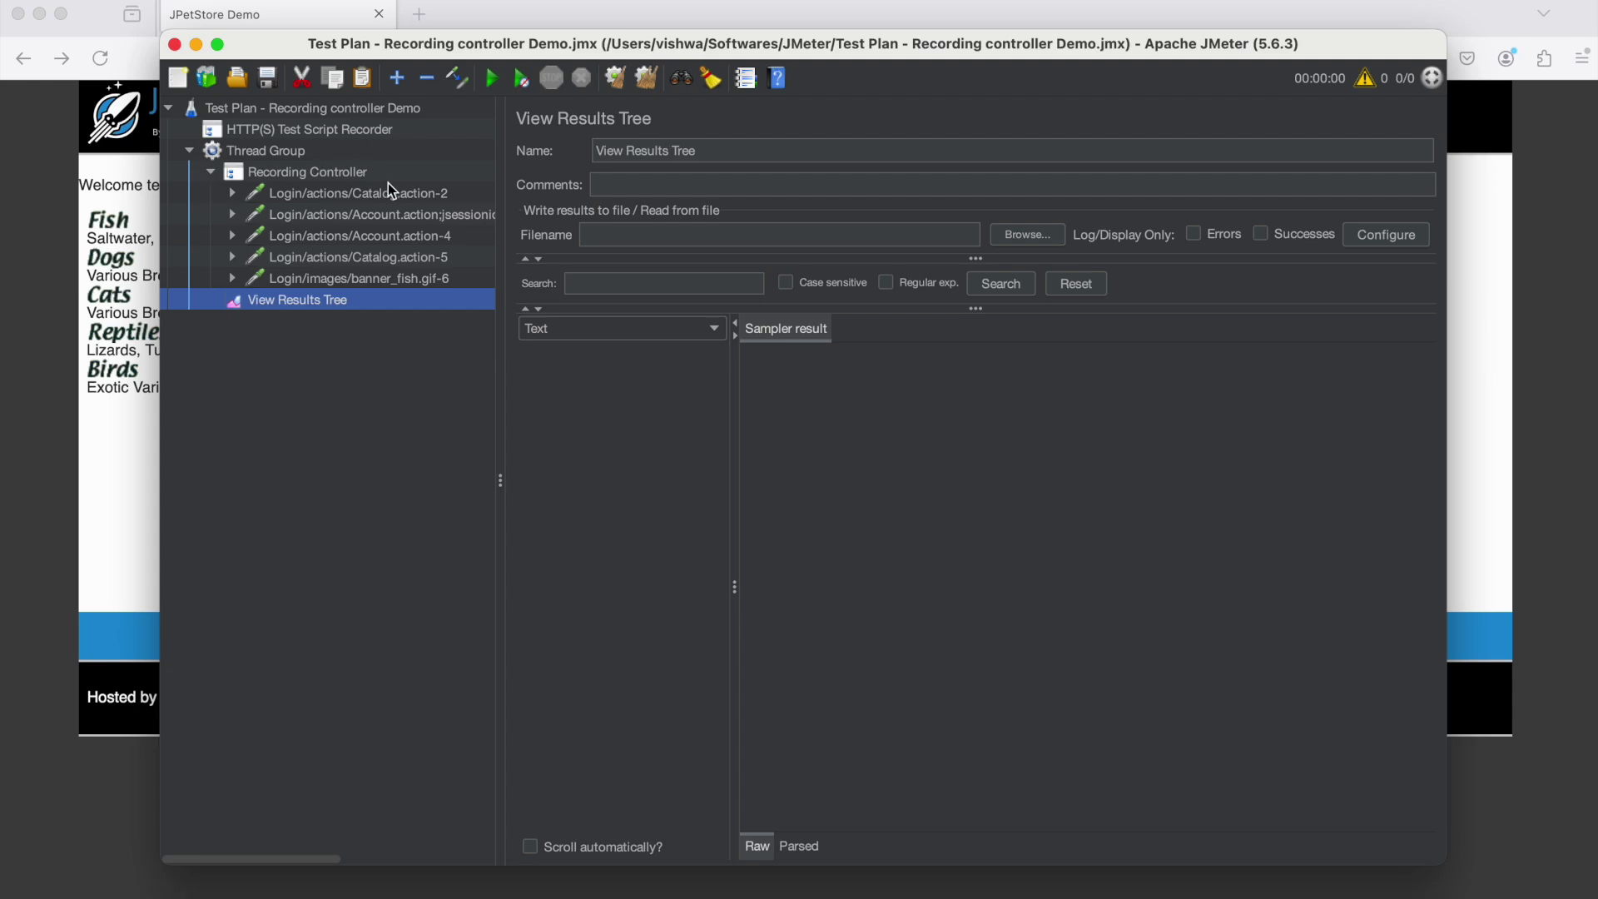
left_click(493, 81)
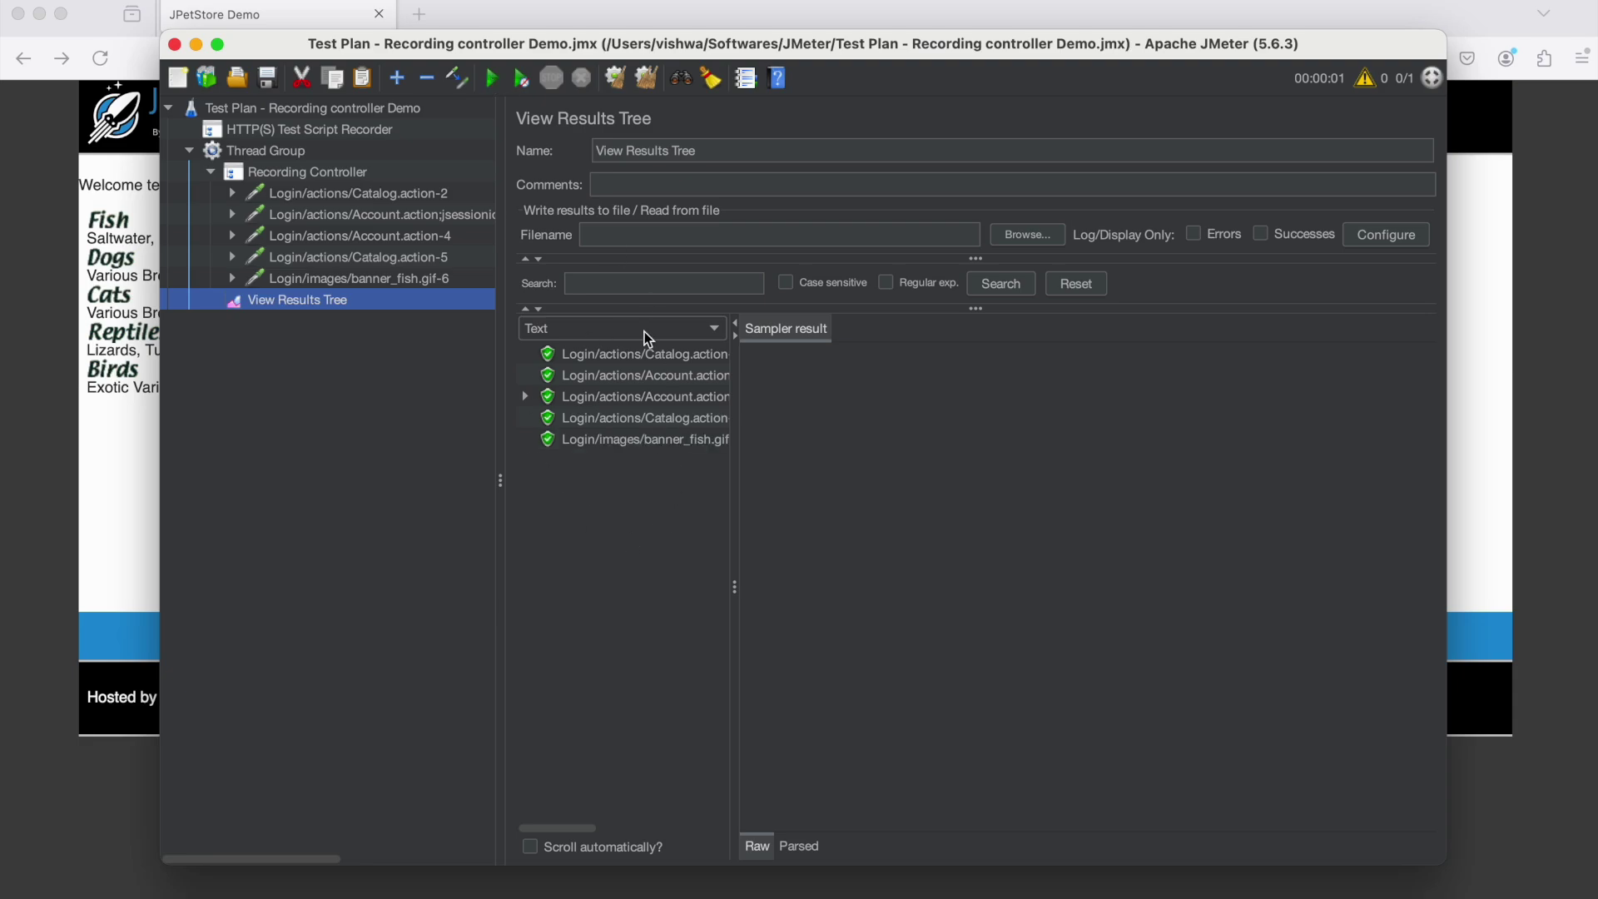
Check each replayed sample result in View Results Tree, down to banner_fish.gif
left_click(641, 356)
left_click(633, 376)
left_click(623, 397)
left_click(613, 439)
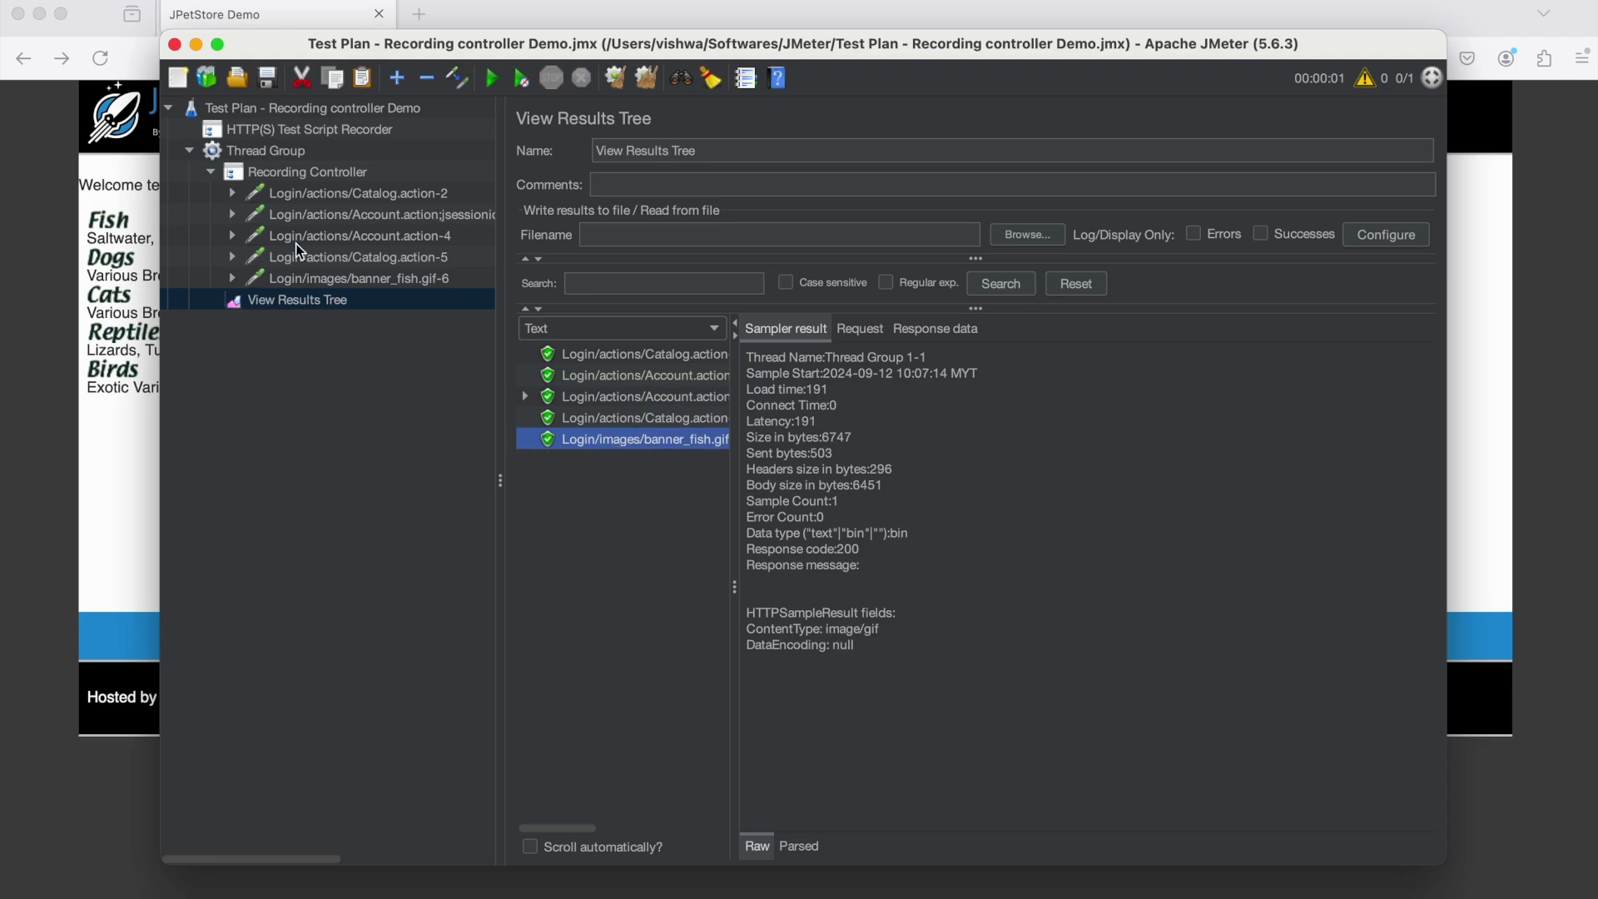
Review the Catalog.action and Account.action samplers, including the jsessionid path and login POST
left_click(368, 188)
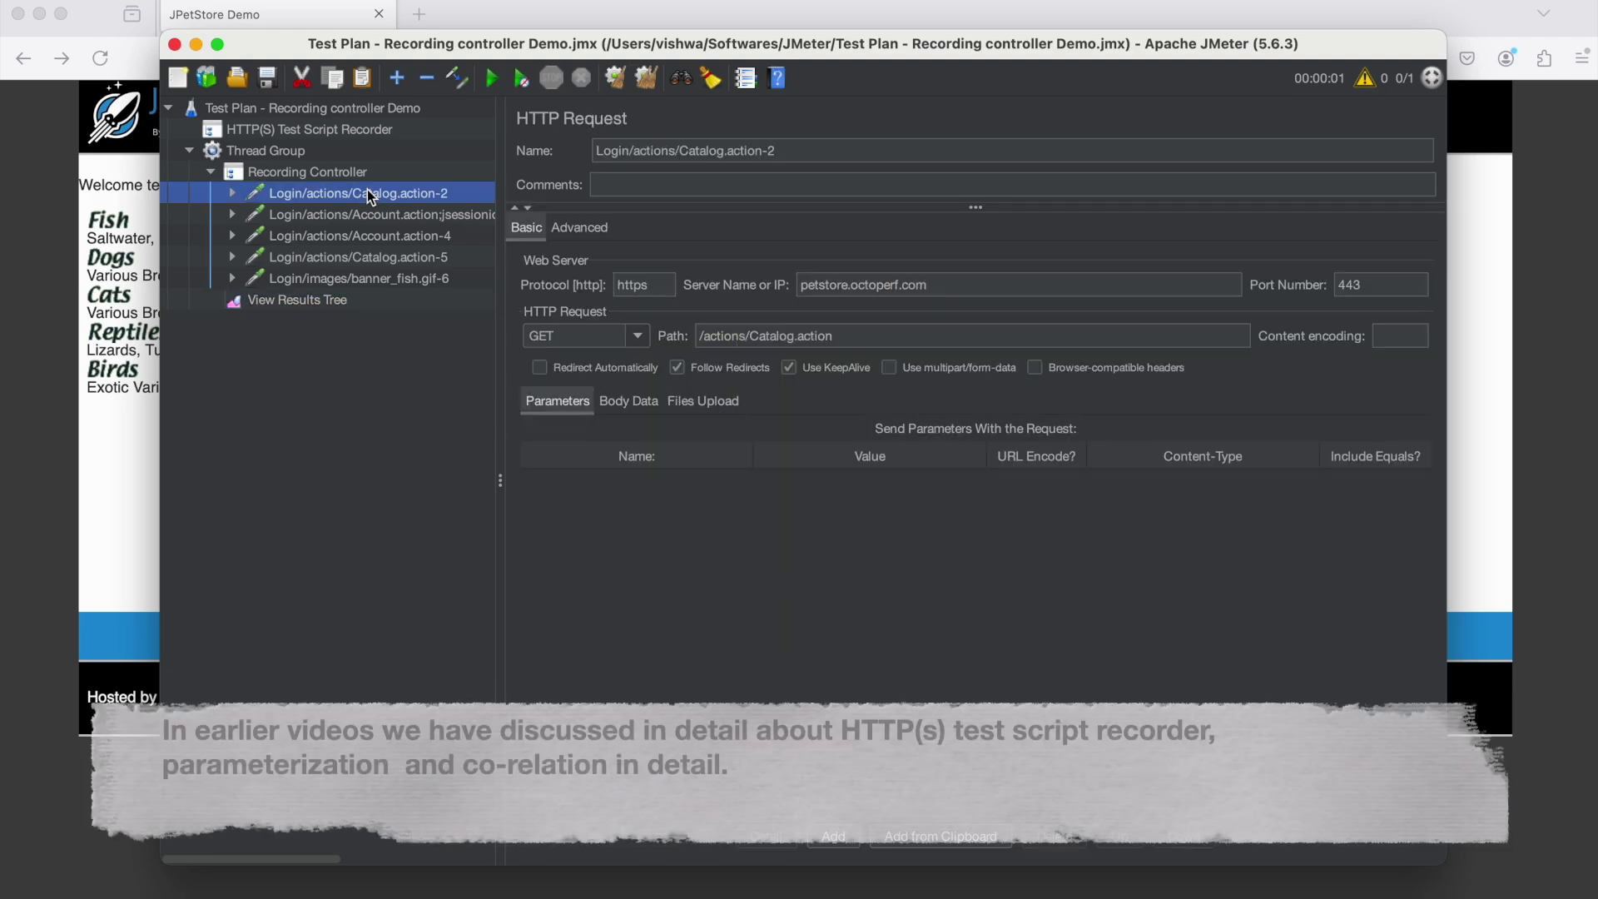
left_click(352, 213)
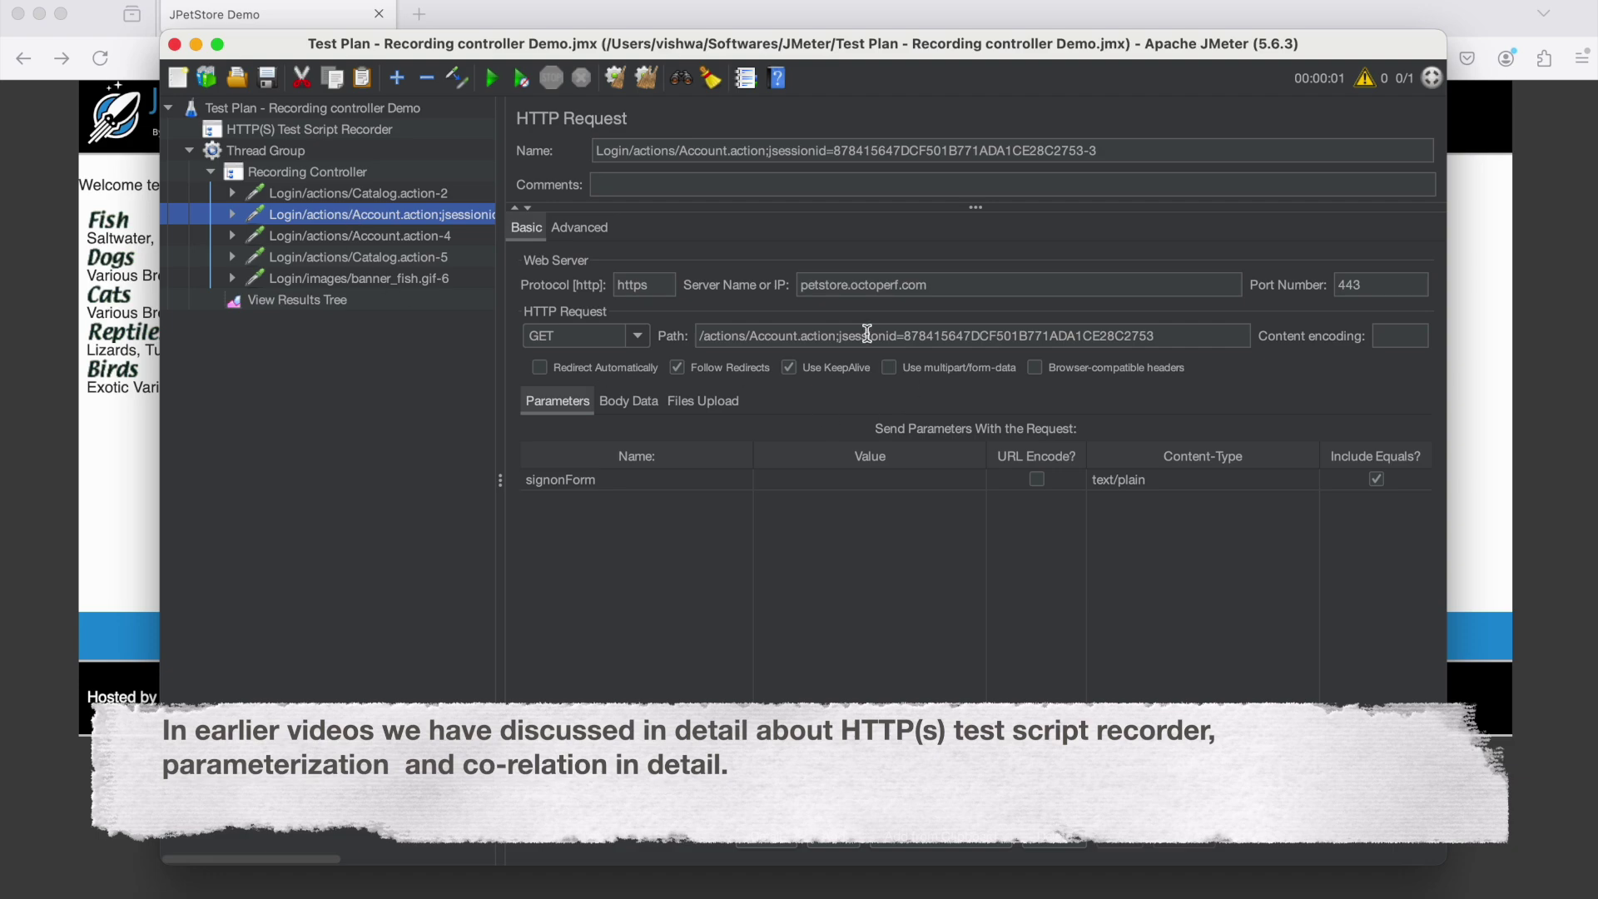
left_click_drag(1162, 333, 837, 333)
left_click(333, 257)
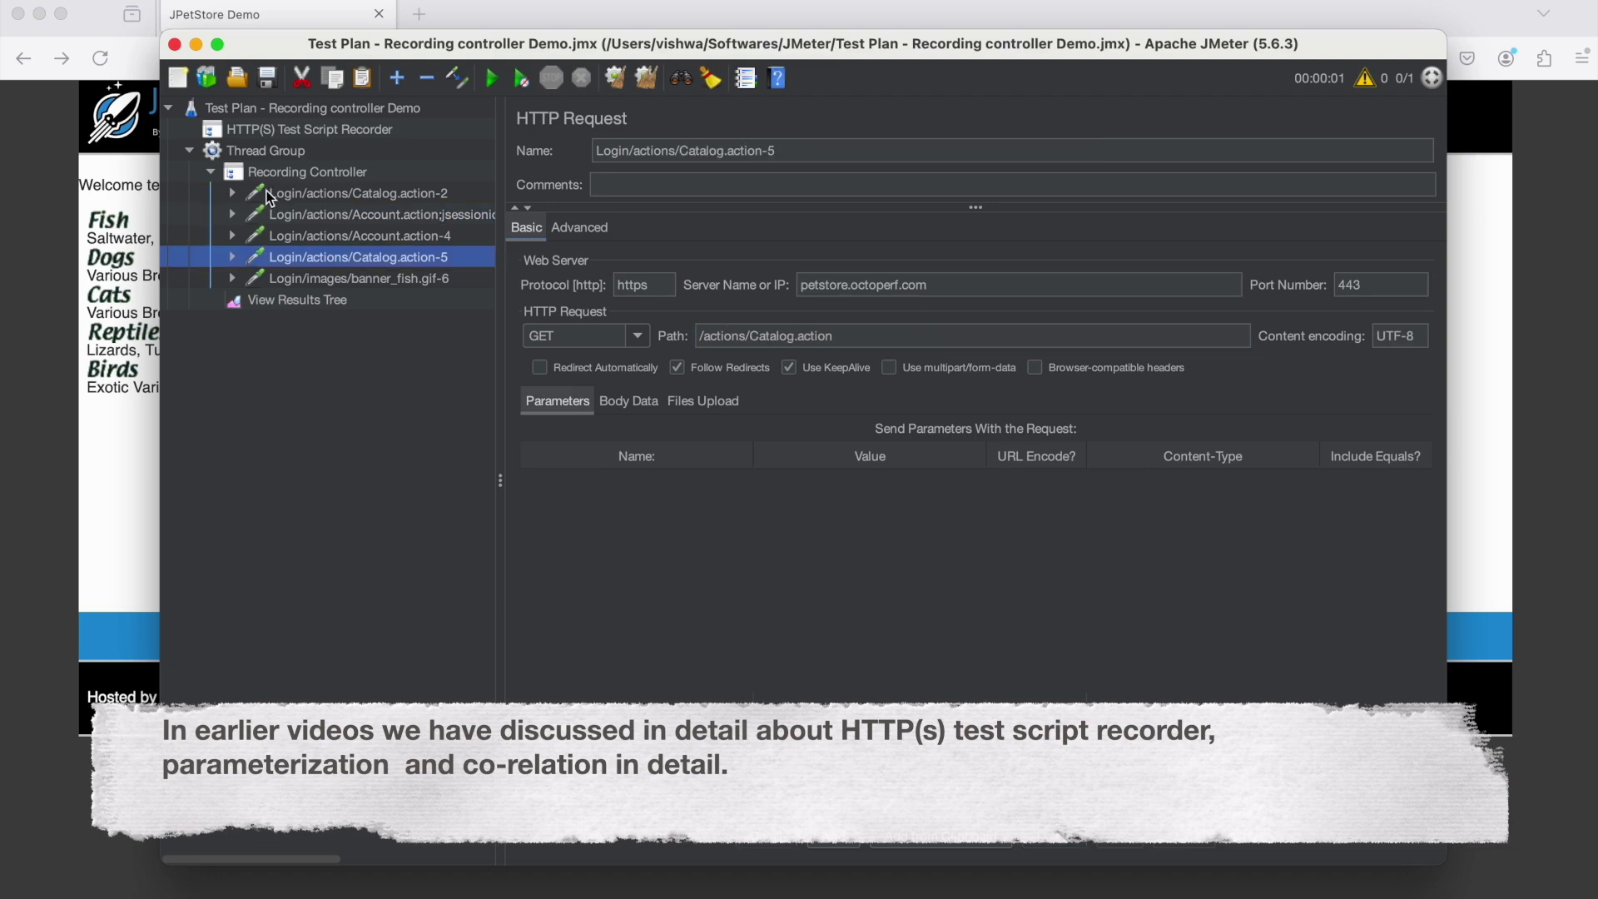
left_click(287, 193)
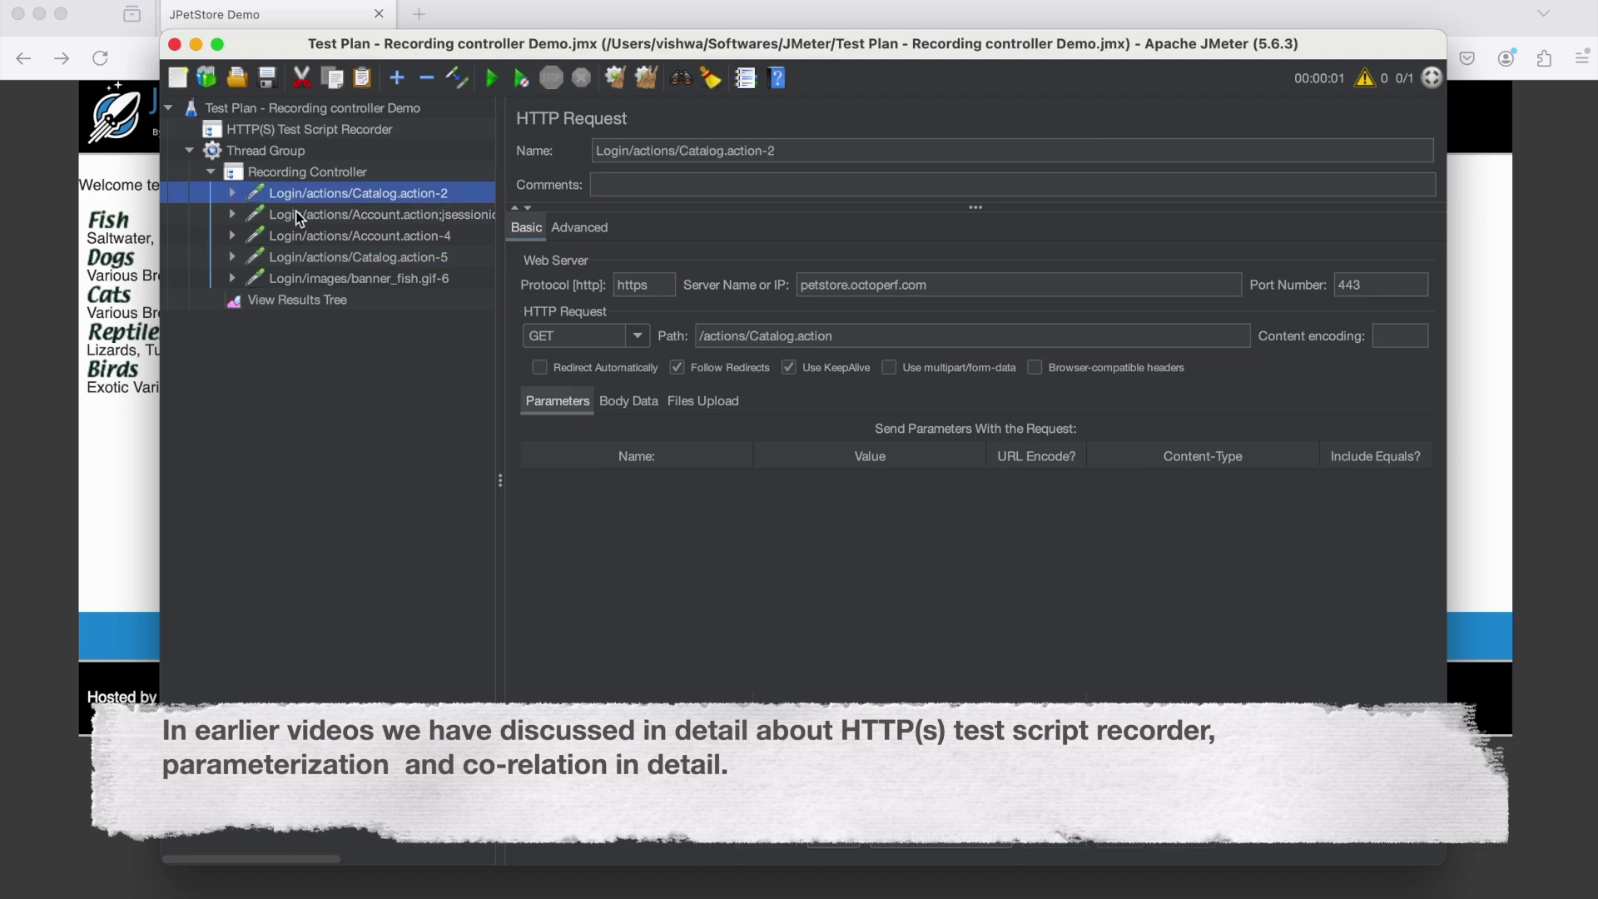
left_click(295, 214)
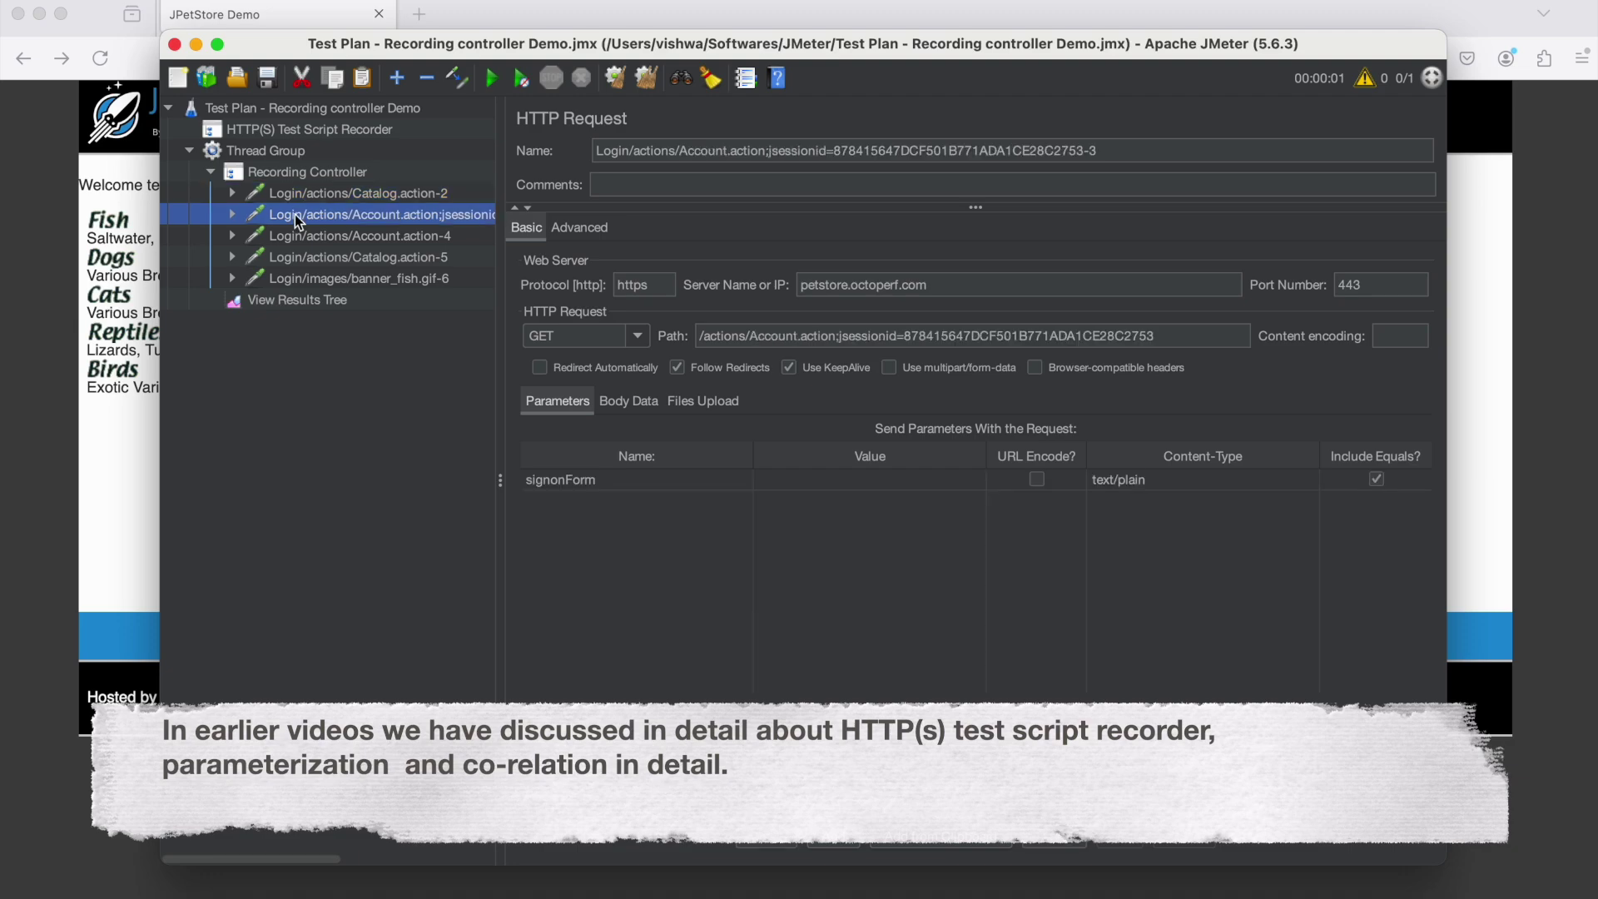
left_click(296, 236)
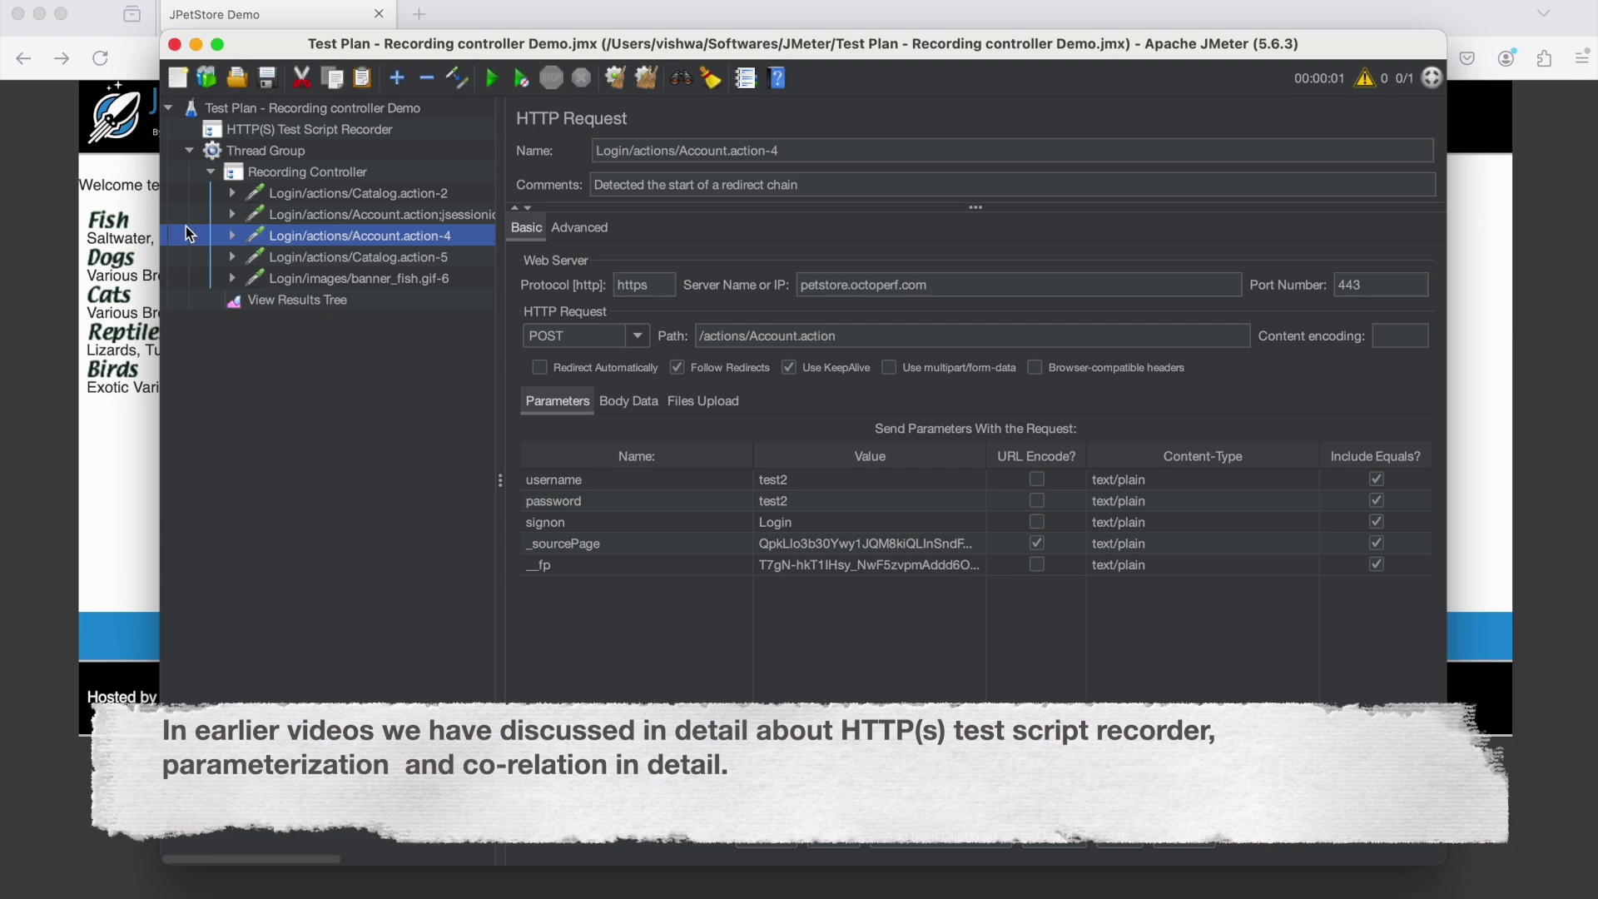
left_click(266, 179)
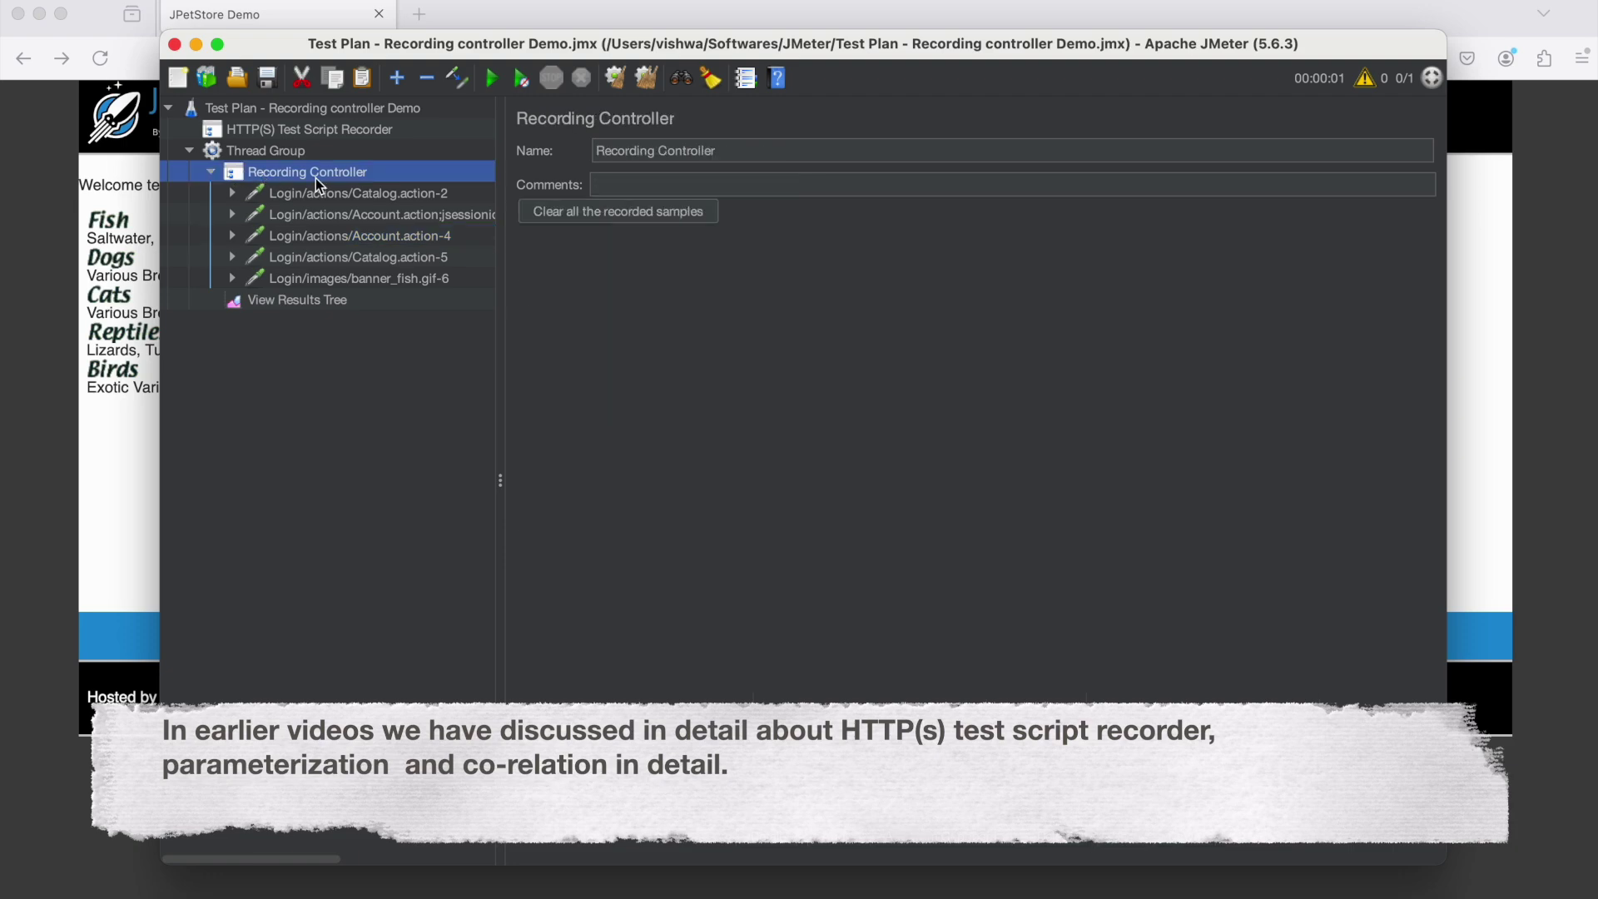
Back in JMeter from the browser, view Catalog.action-2 and the Account.action jsessionid request
left_click(103, 433)
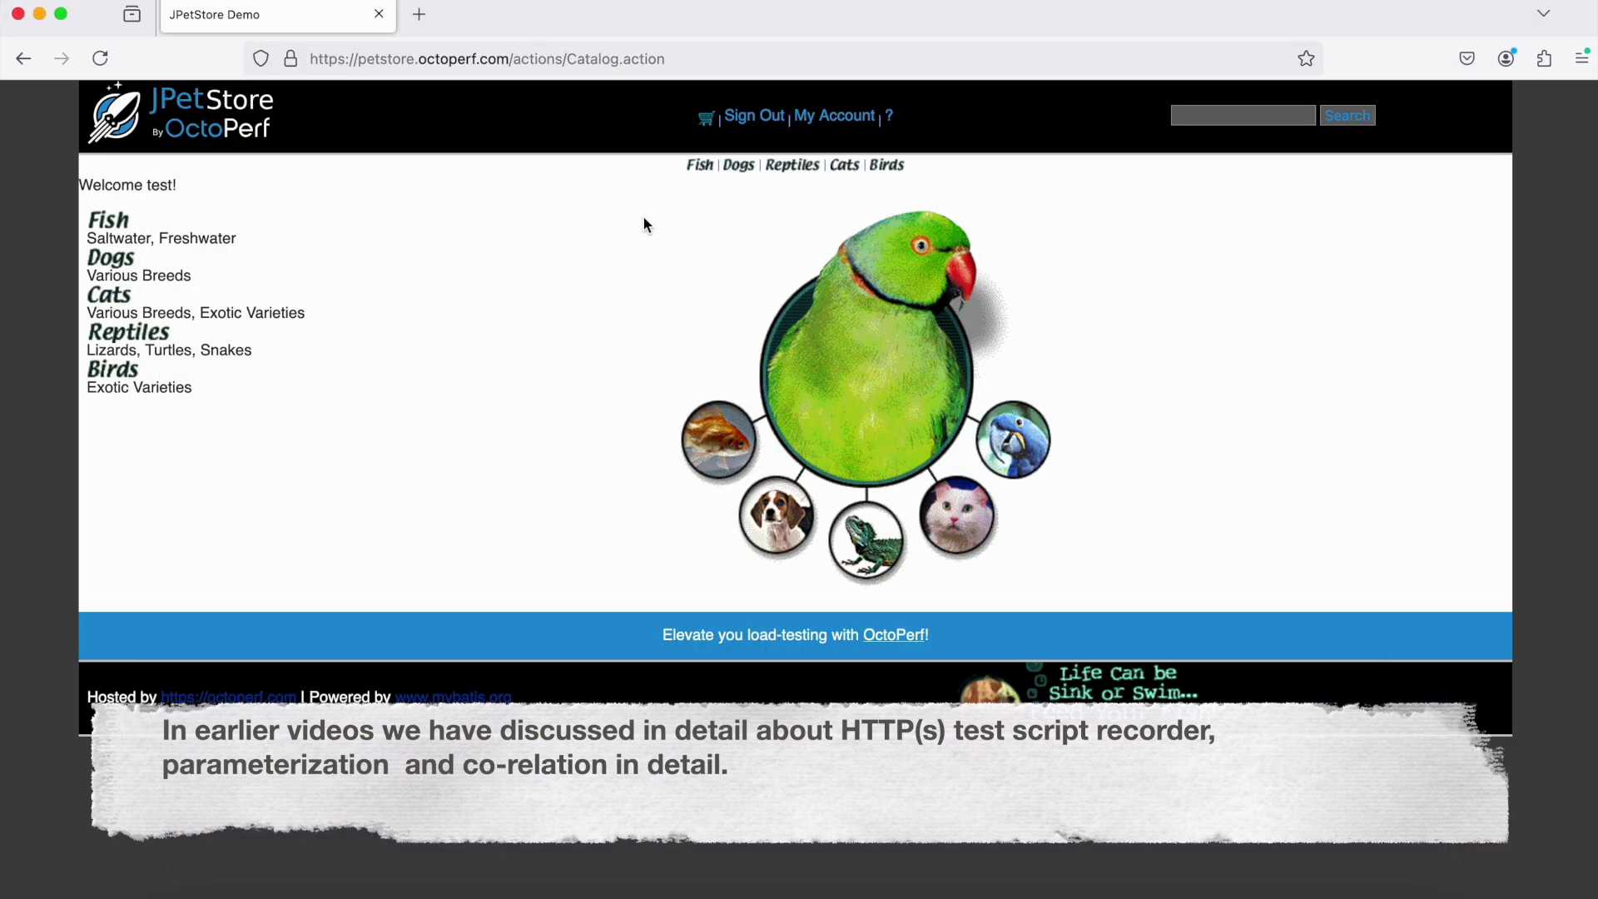
key("super+Tab")
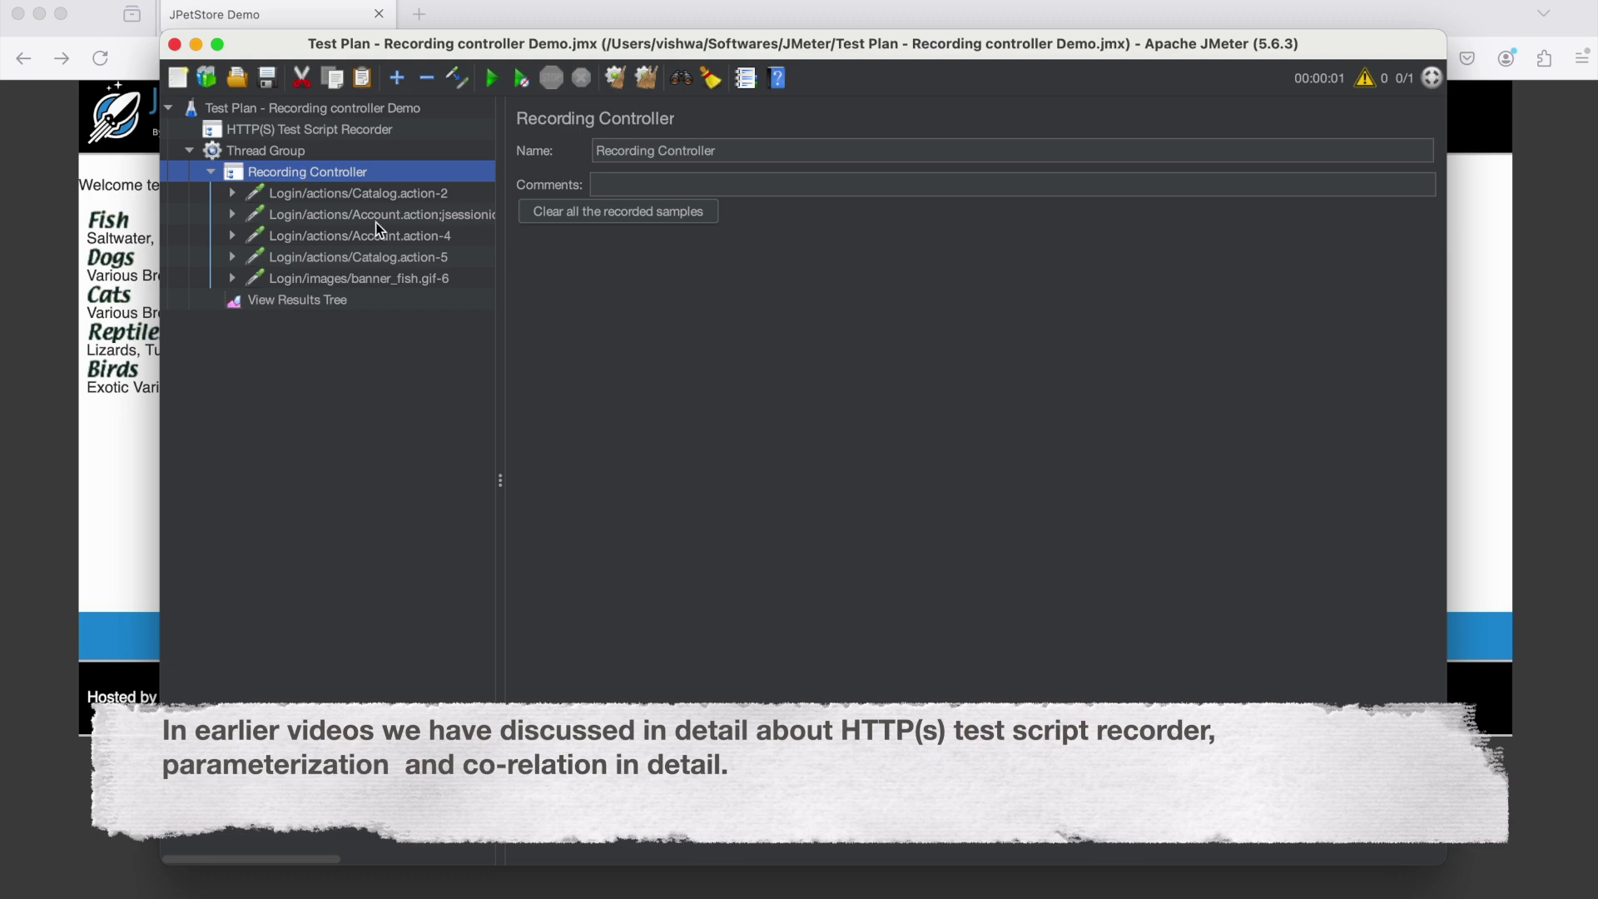
left_click(305, 200)
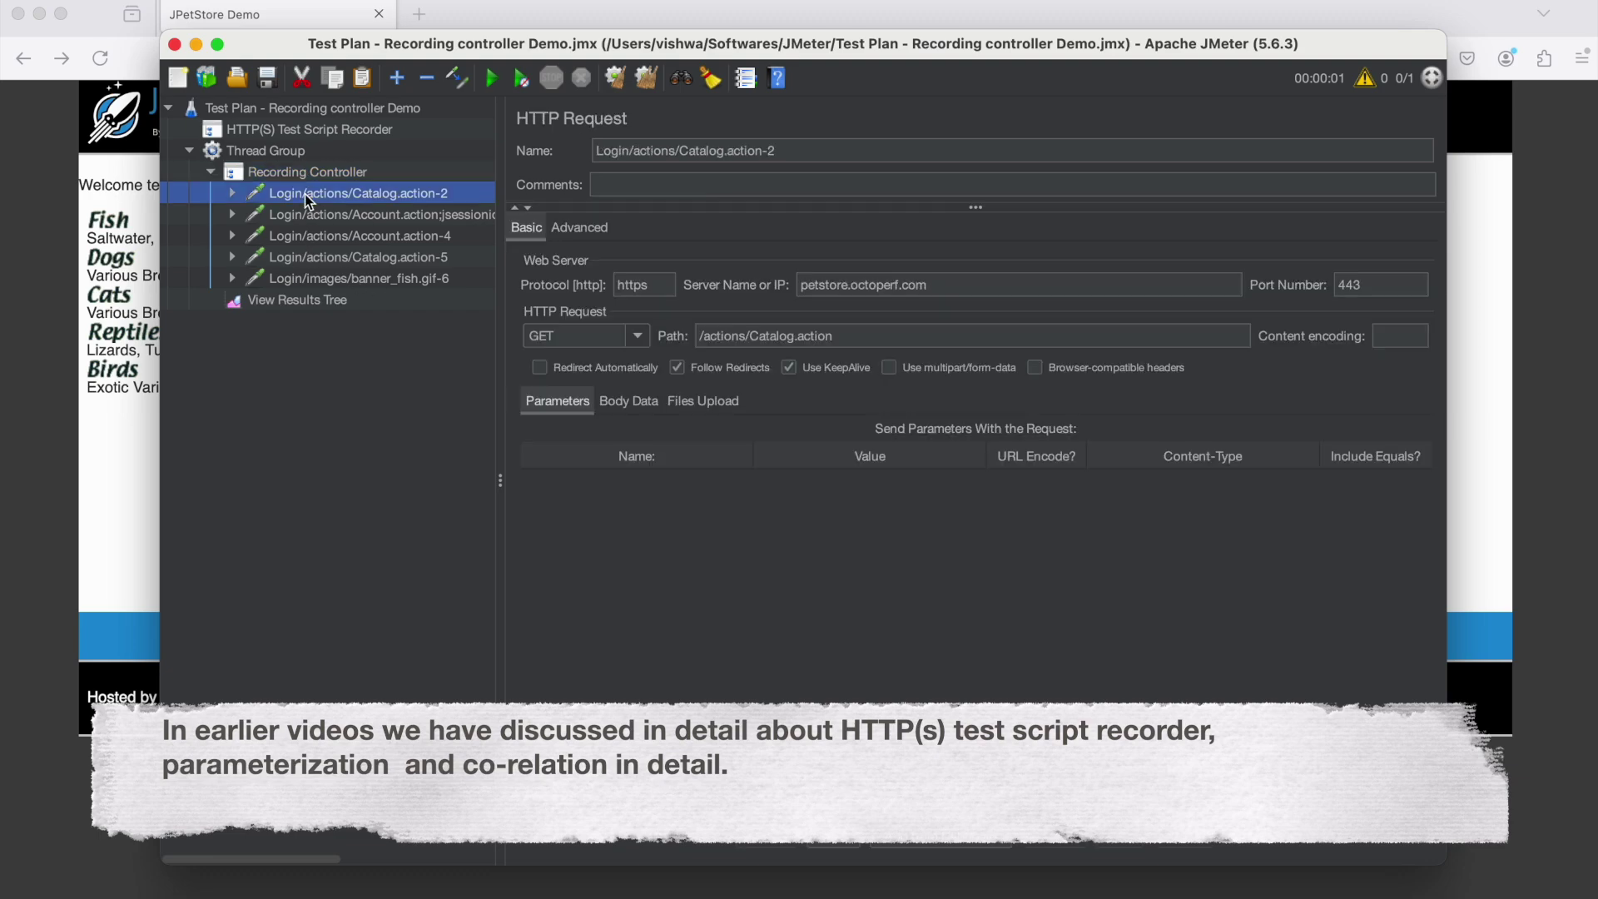
left_click(311, 215)
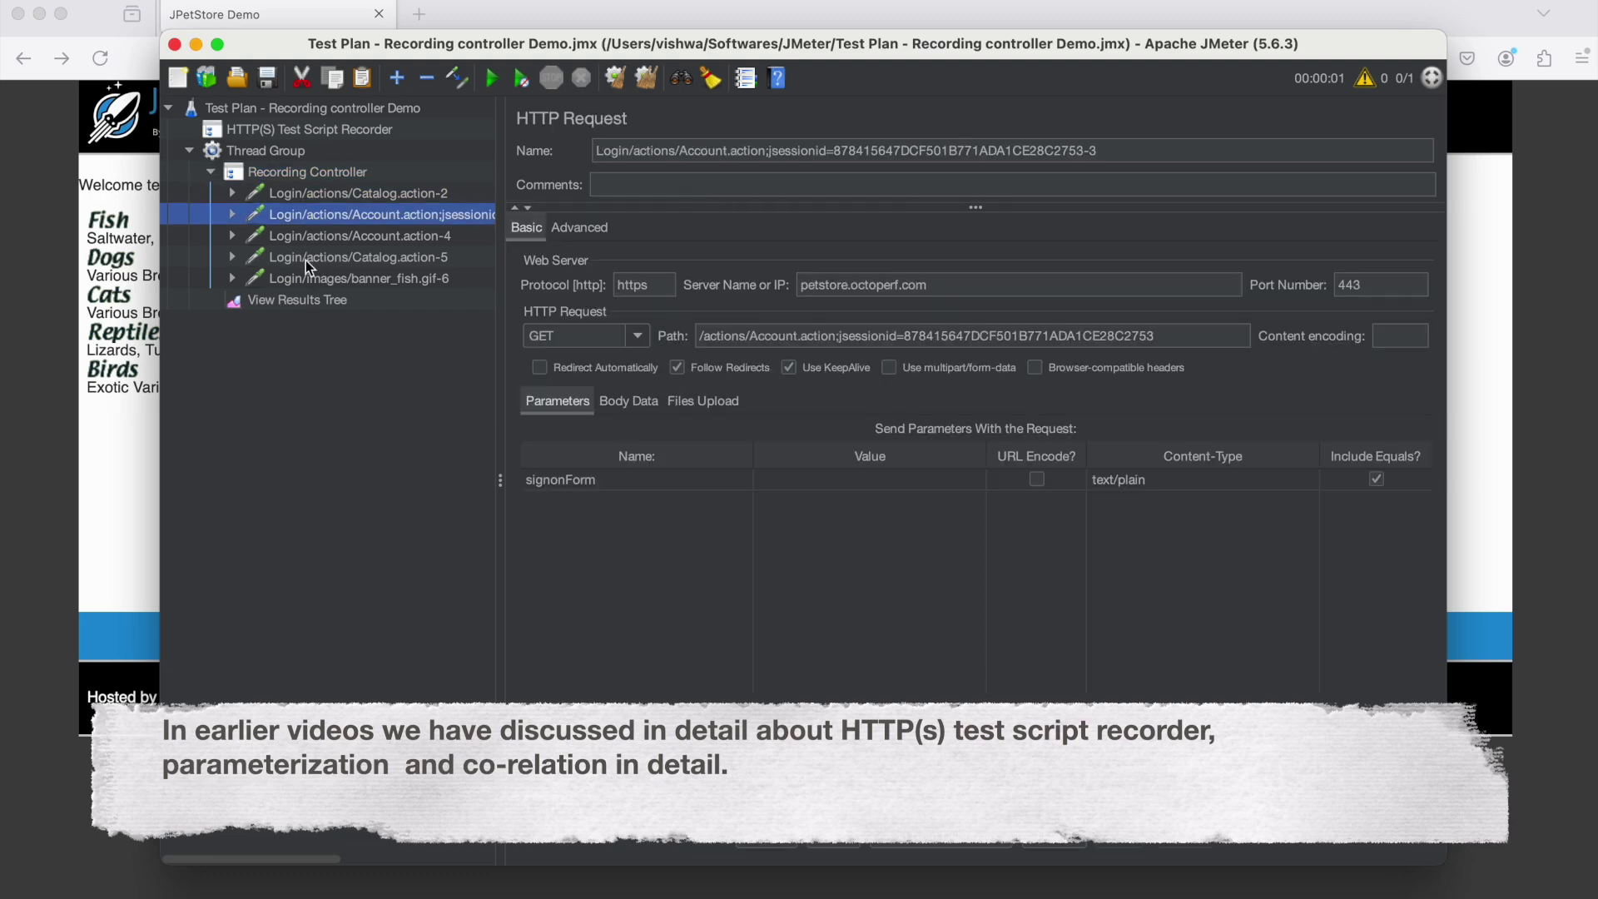